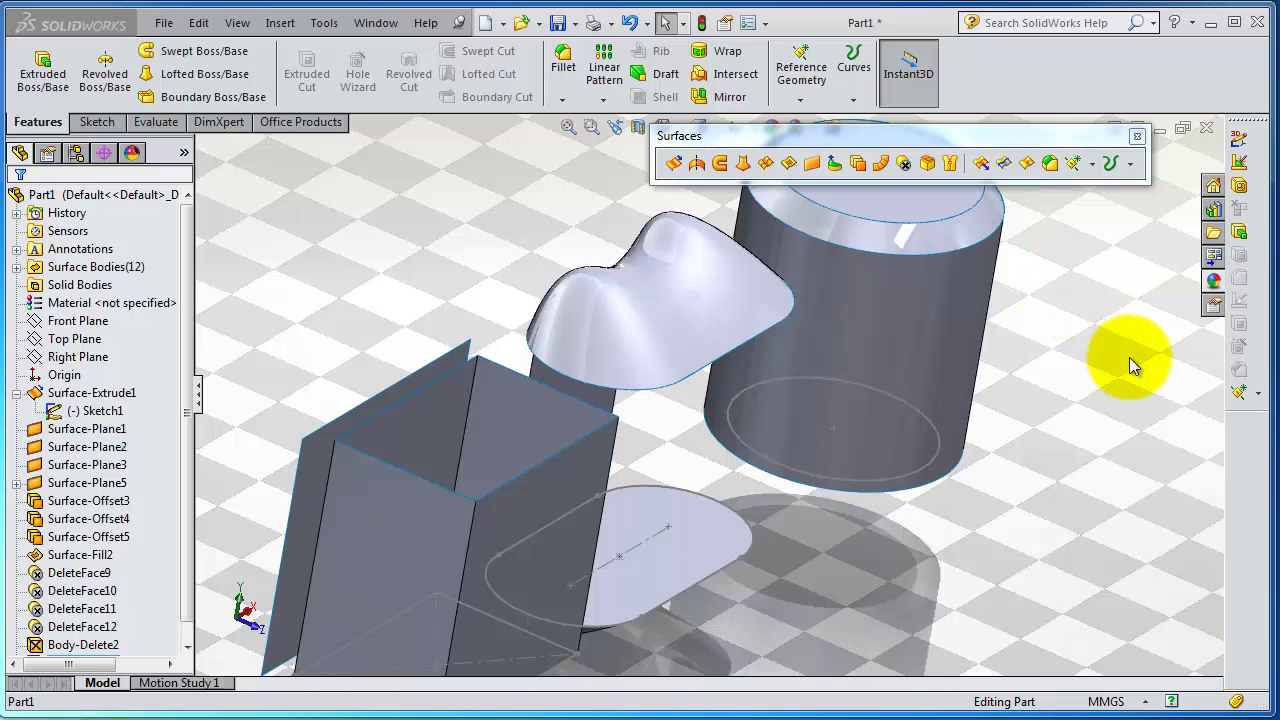
- Delete the DeleteFace9 to DeleteFace12 features and the Body-Delete2 and Body-Delete3 features from the part
middle_drag(1041, 353, 1020, 363)
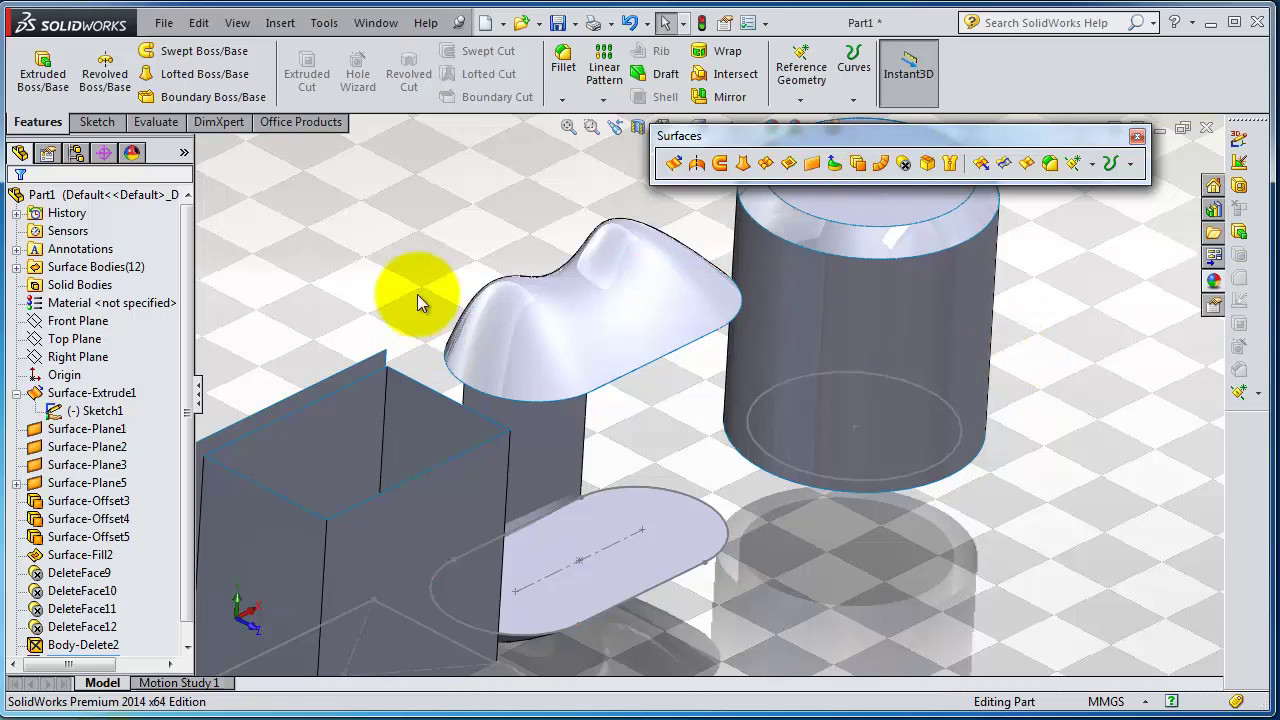
scroll(420, 300, up, 4)
middle_drag(671, 591, 637, 582)
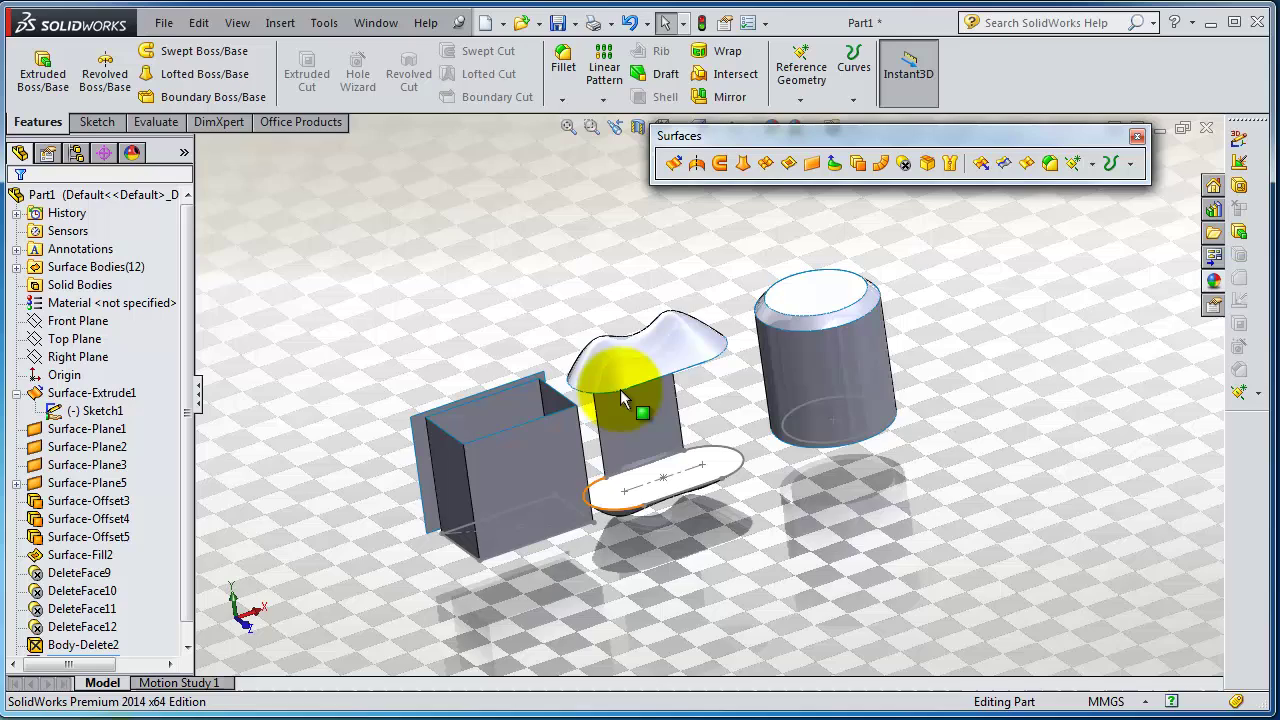
scroll(601, 368, down, 1)
drag(191, 385, 188, 406)
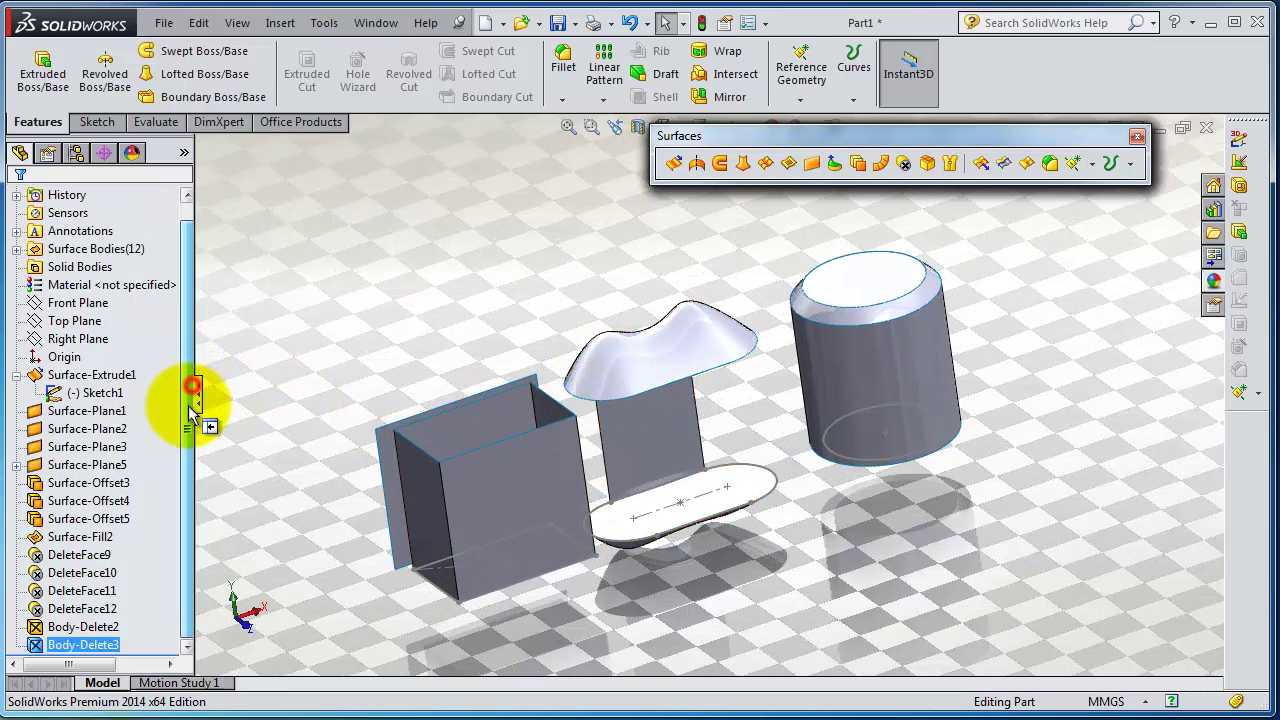
click(86, 572)
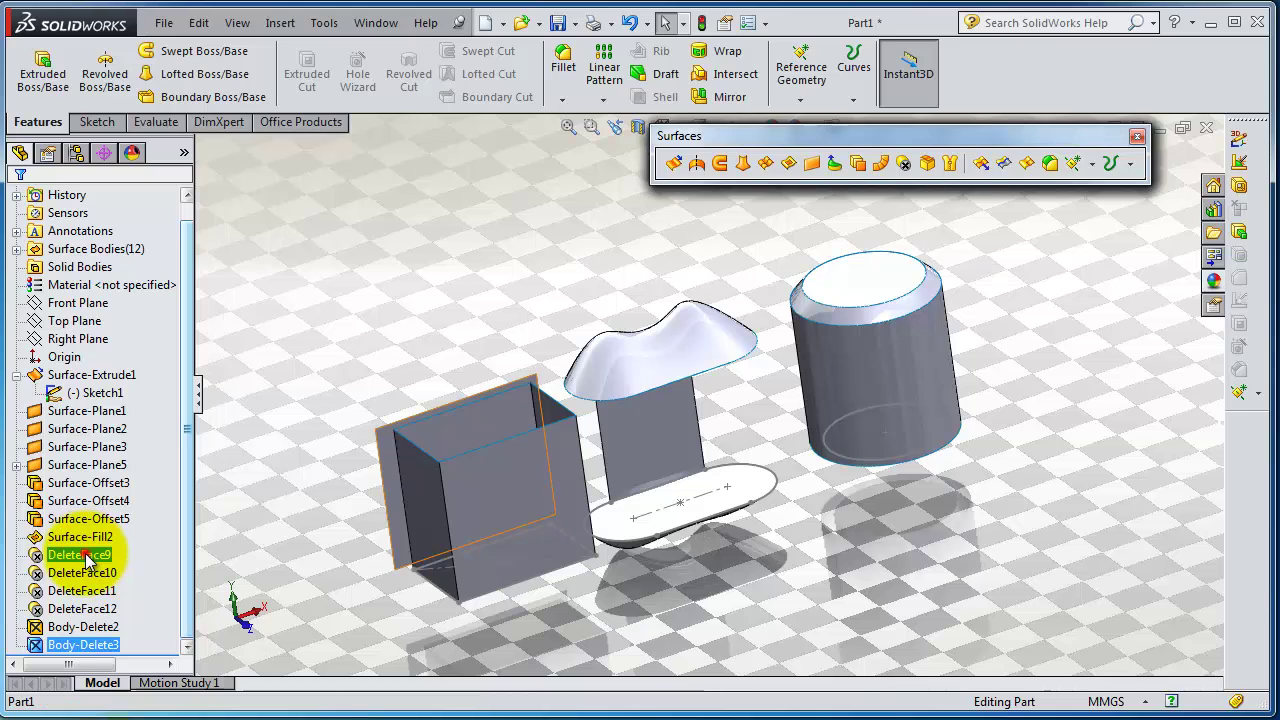
ctrl+click(84, 590)
ctrl+click(84, 608)
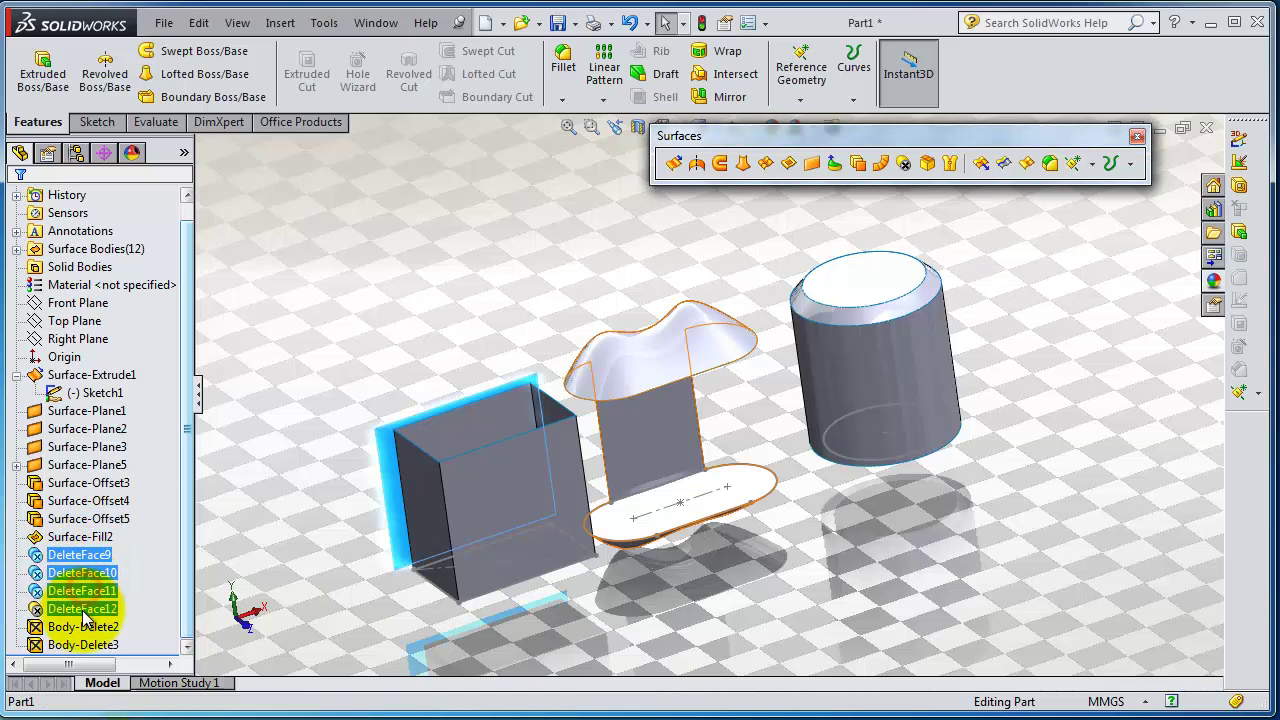
ctrl+click(84, 626)
ctrl+click(84, 645)
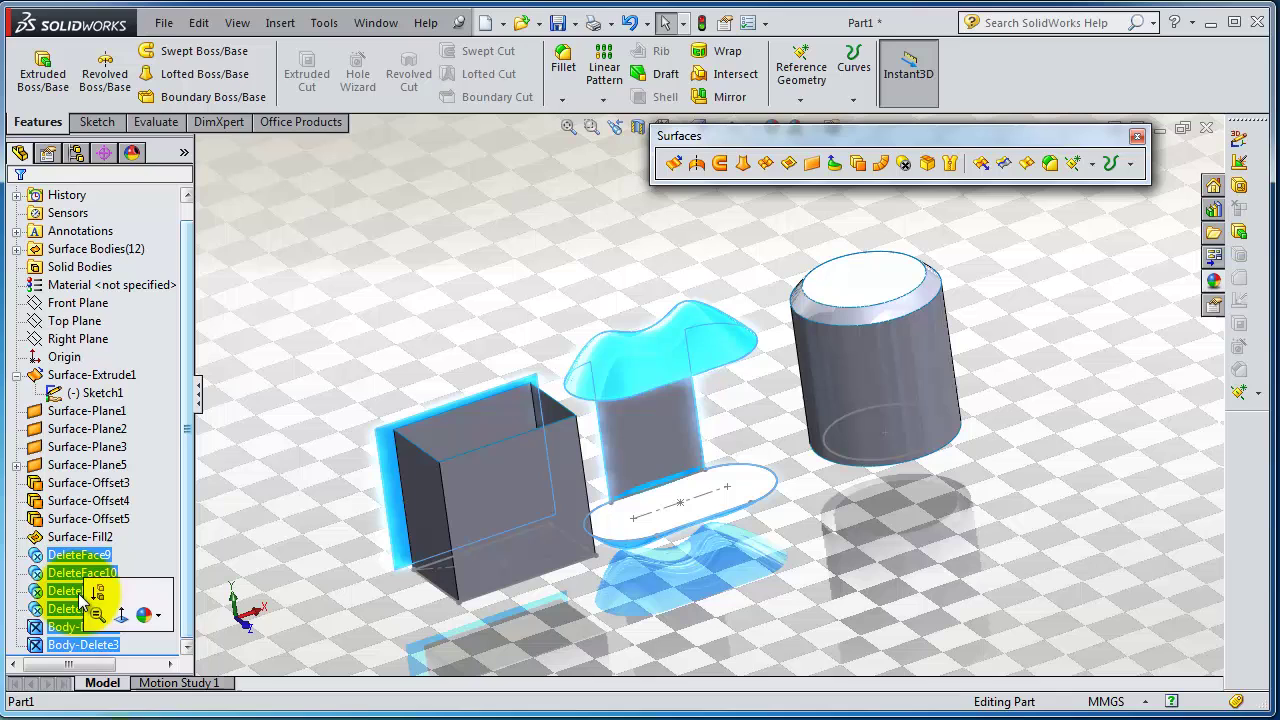
right_click(70, 578)
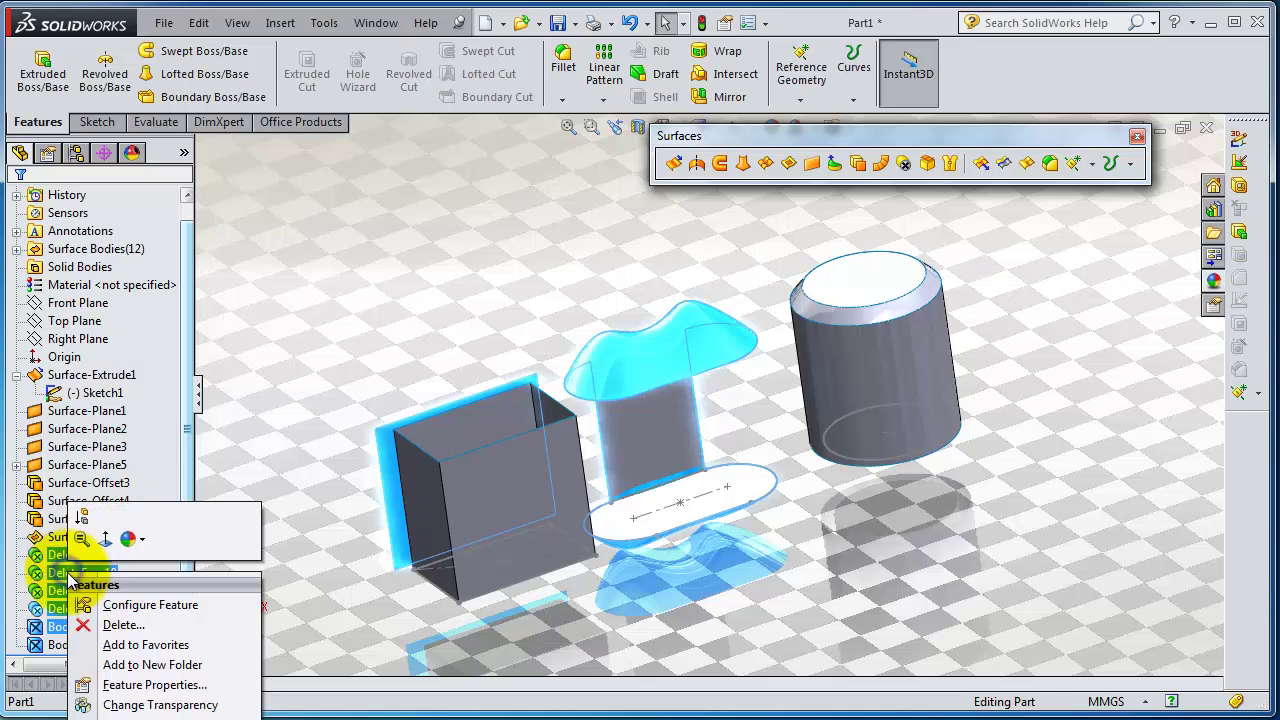
click(95, 622)
click(790, 203)
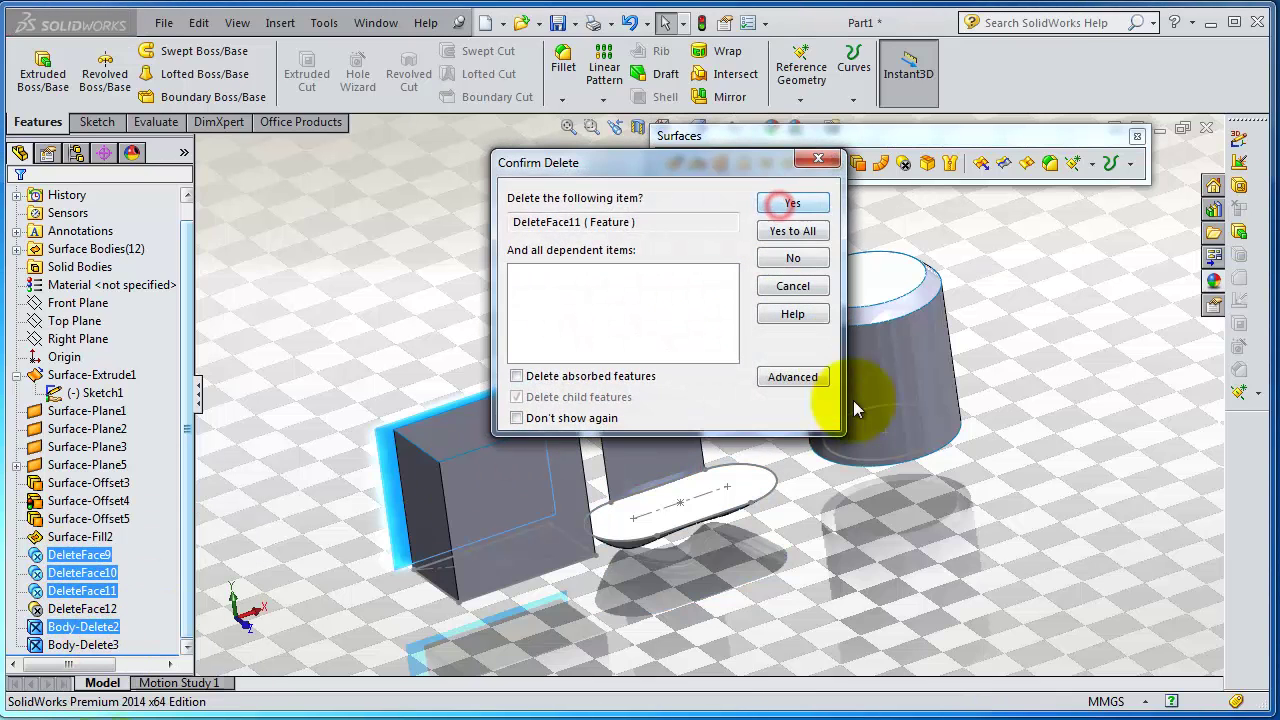
click(790, 204)
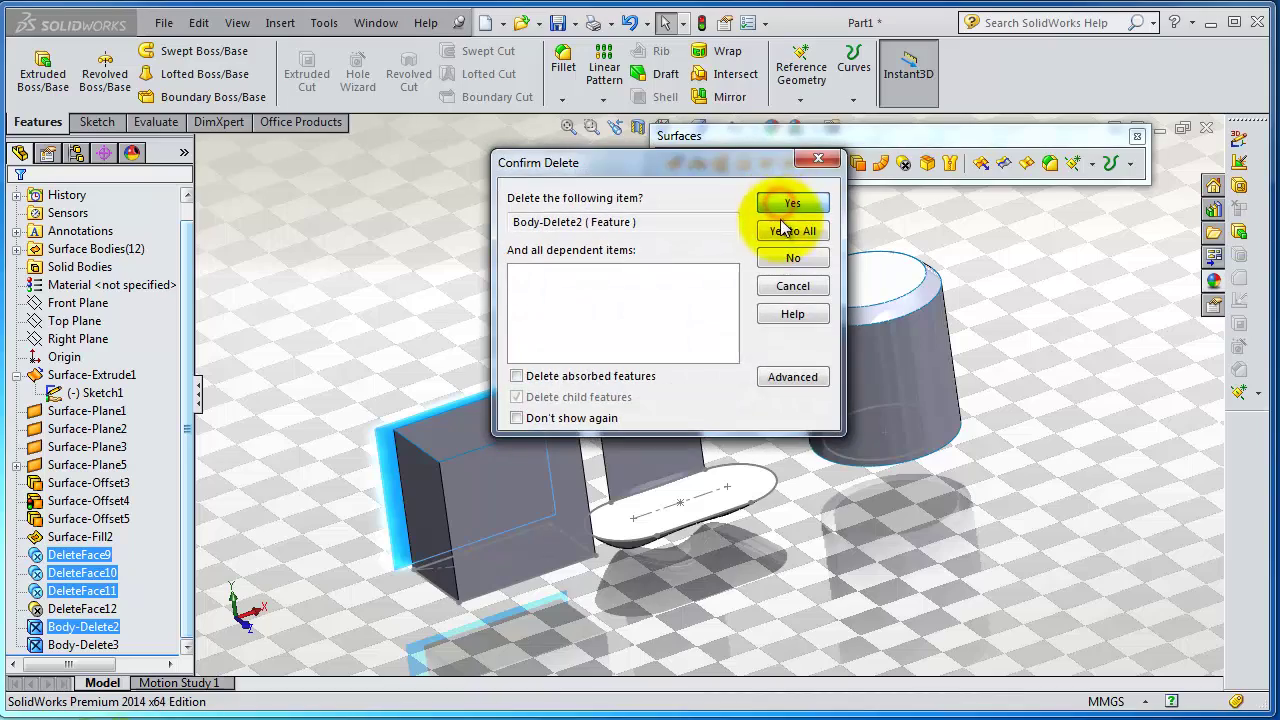
click(792, 233)
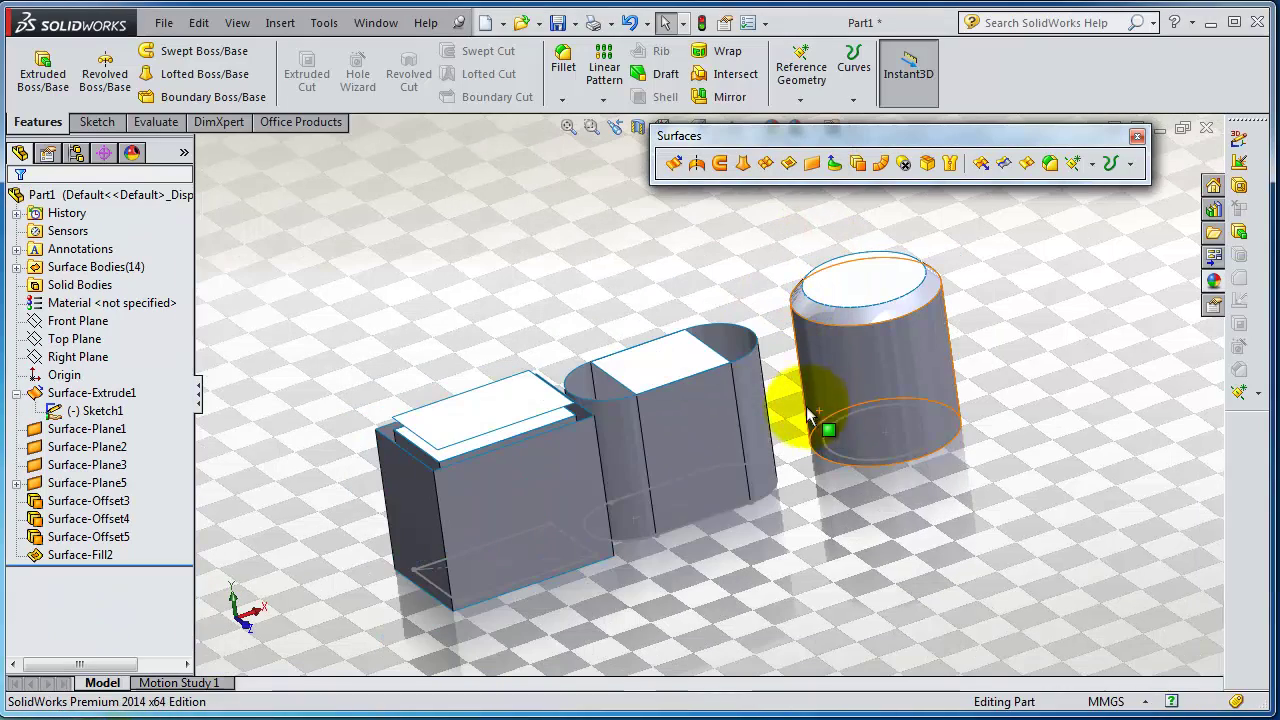
- Delete the Surface-Offset3 surface body floating above the rectangular box with Delete Body
middle_drag(730, 535, 622, 470)
scroll(483, 405, down, 2)
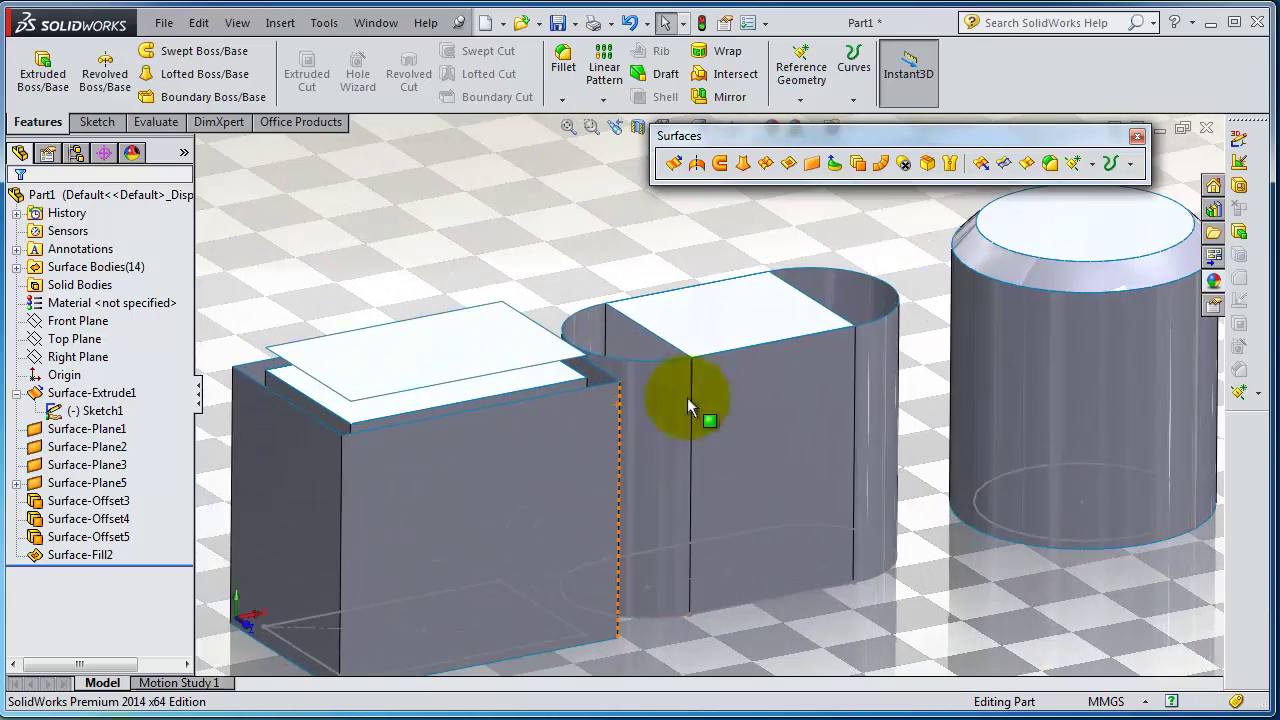
middle_drag(790, 408, 784, 449)
scroll(786, 420, up, 1)
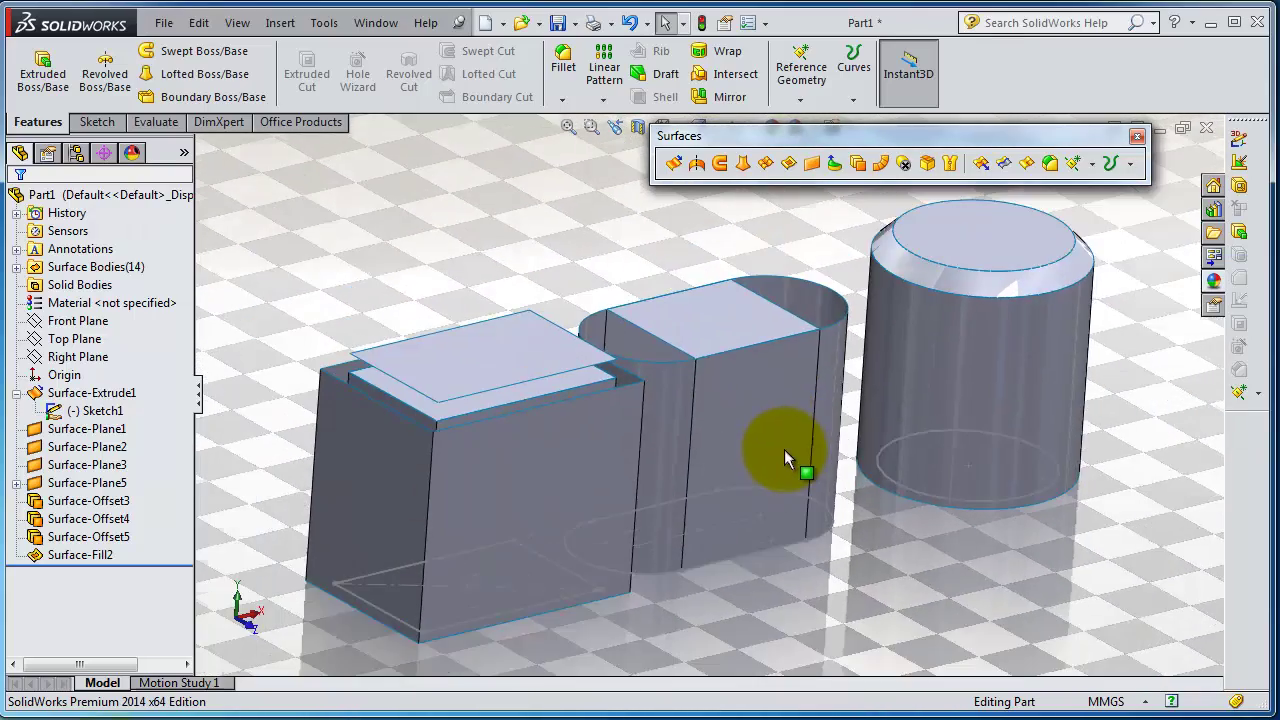
click(539, 376)
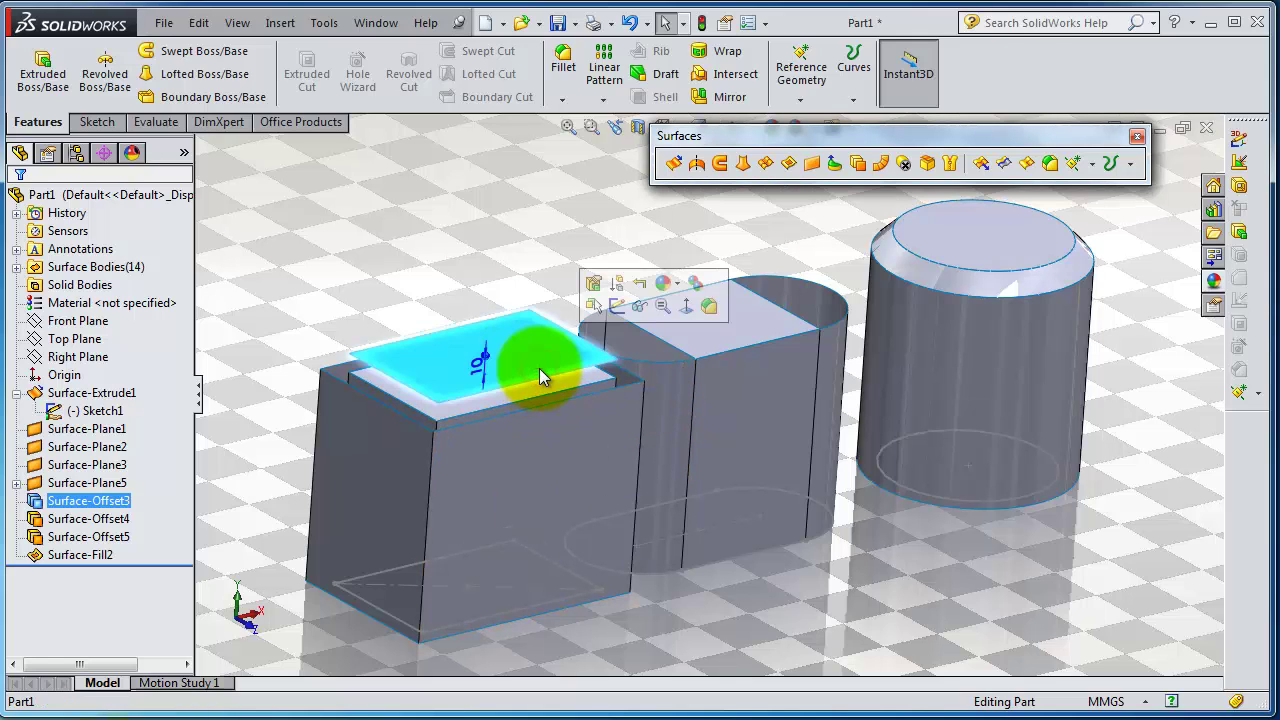
click(280, 22)
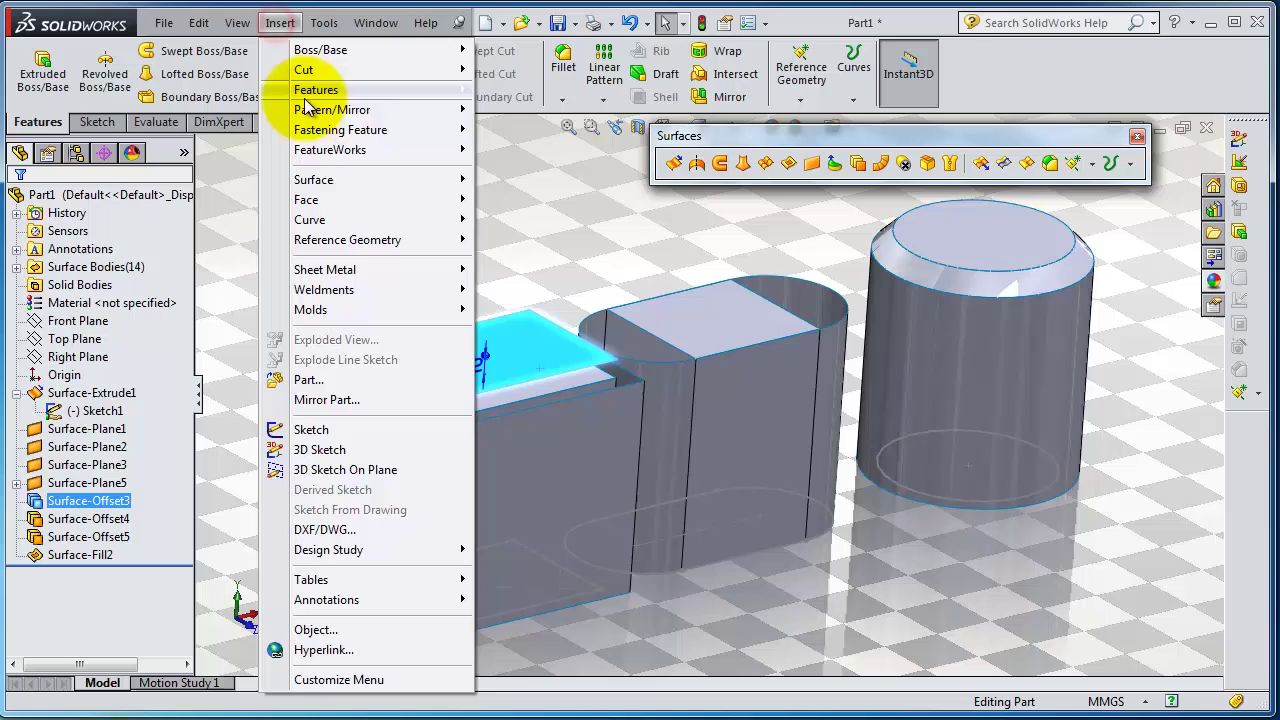
mouse_move(330, 90)
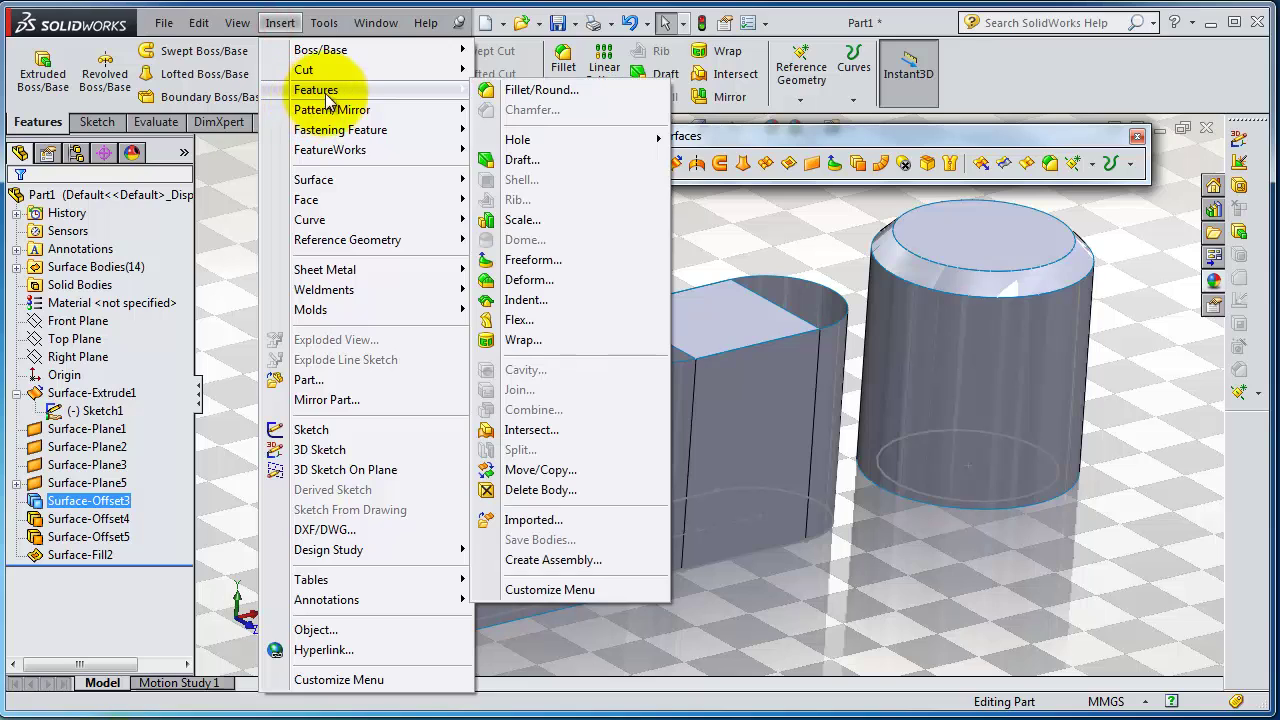
click(563, 490)
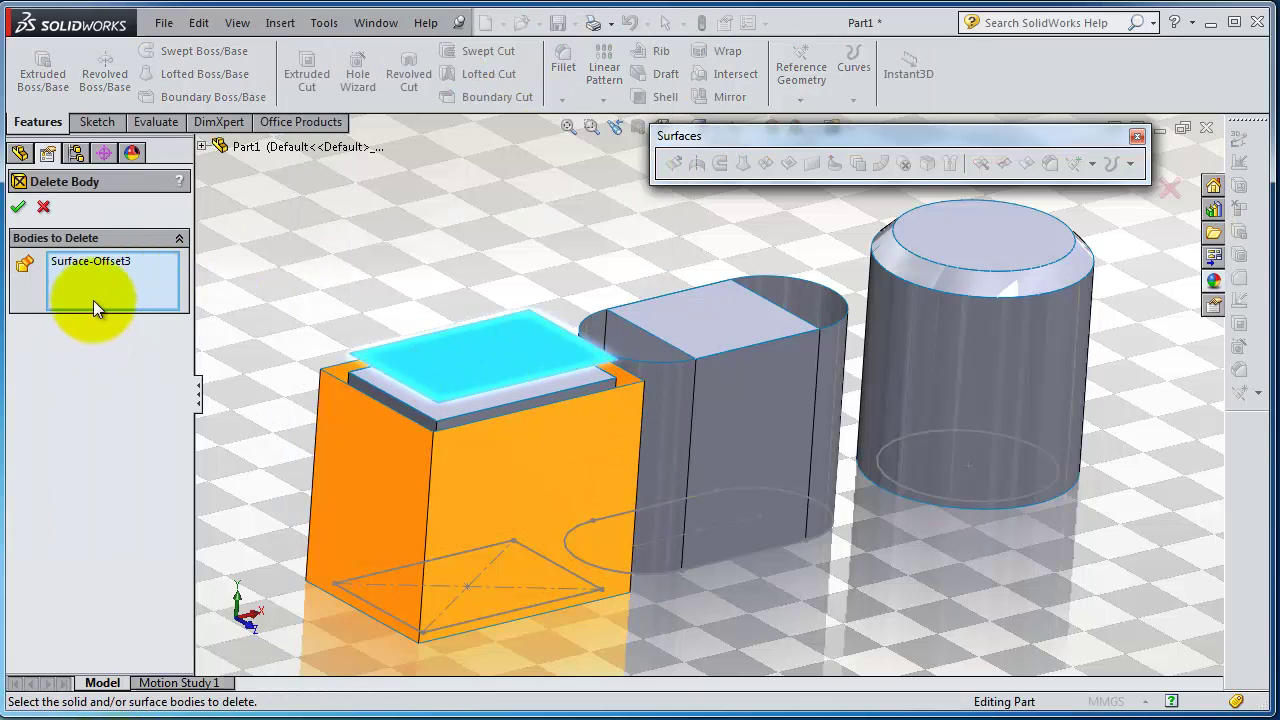
click(19, 208)
- Start a Freeform feature and choose the rectangular planar surface inside the top of the box as the face to deform
middle_drag(497, 440, 499, 476)
scroll(500, 436, down, 4)
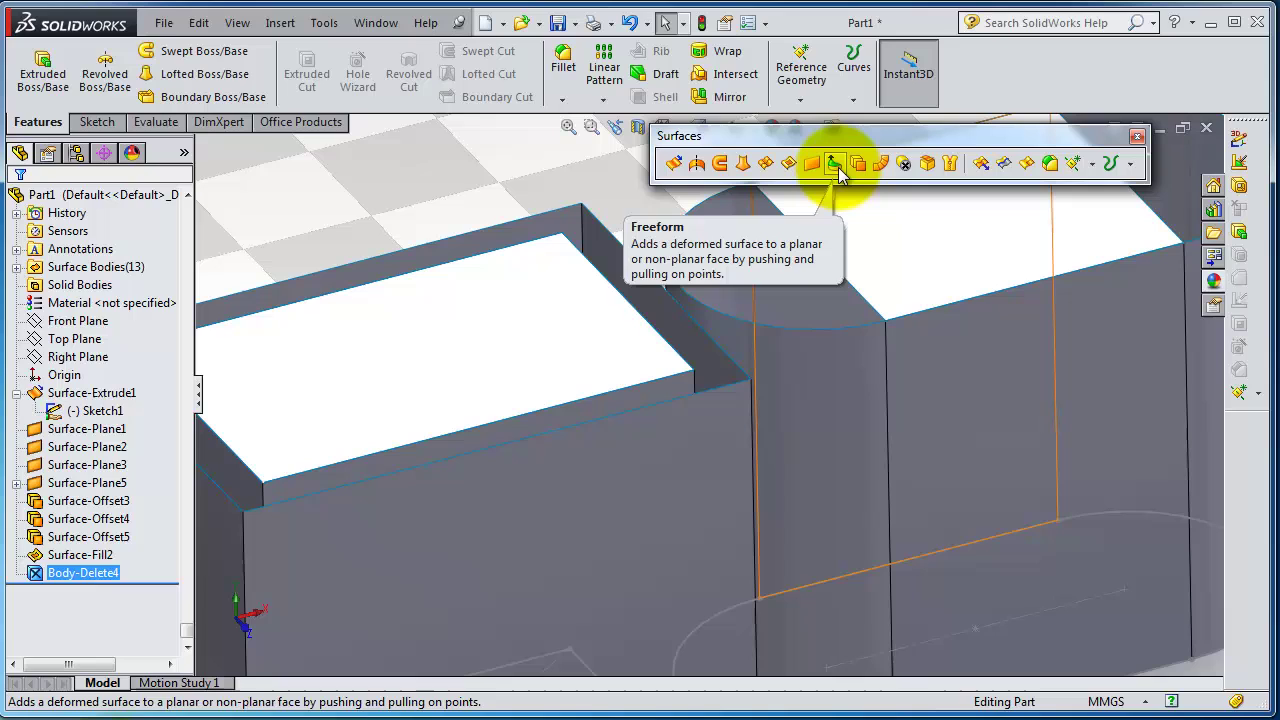
click(838, 170)
key(z)
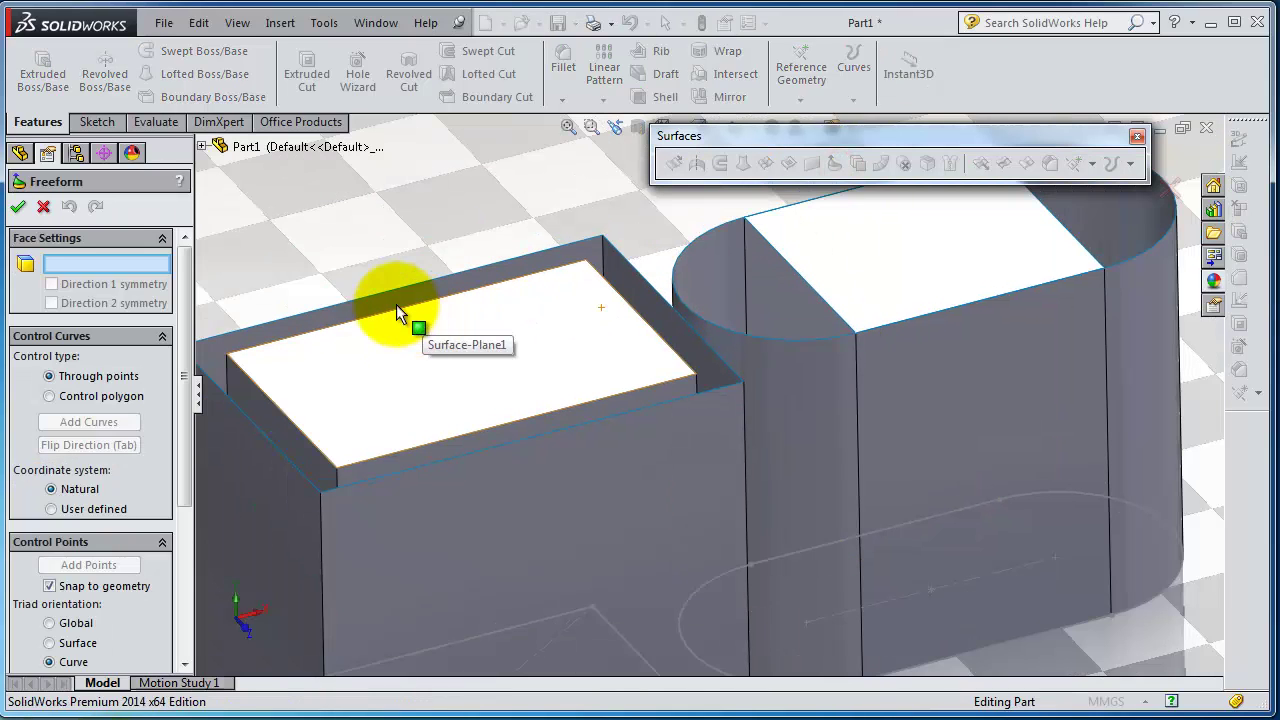
middle_drag(573, 366, 522, 296)
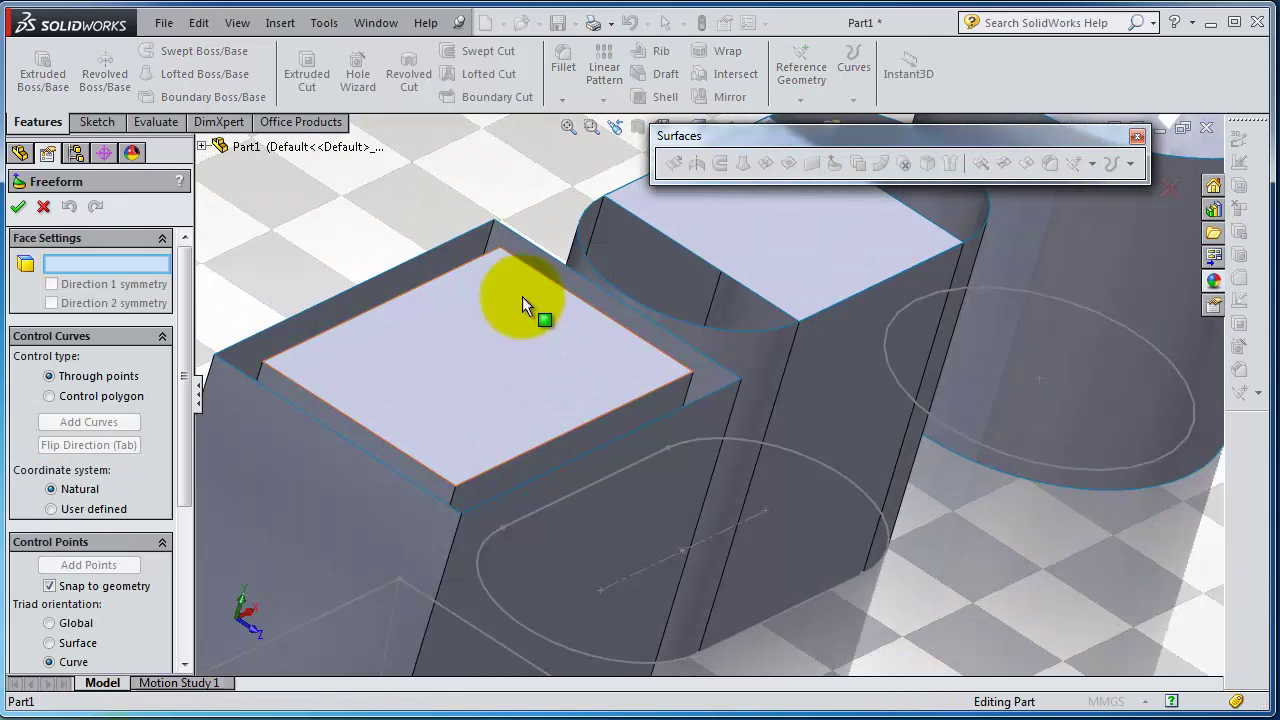
click(491, 390)
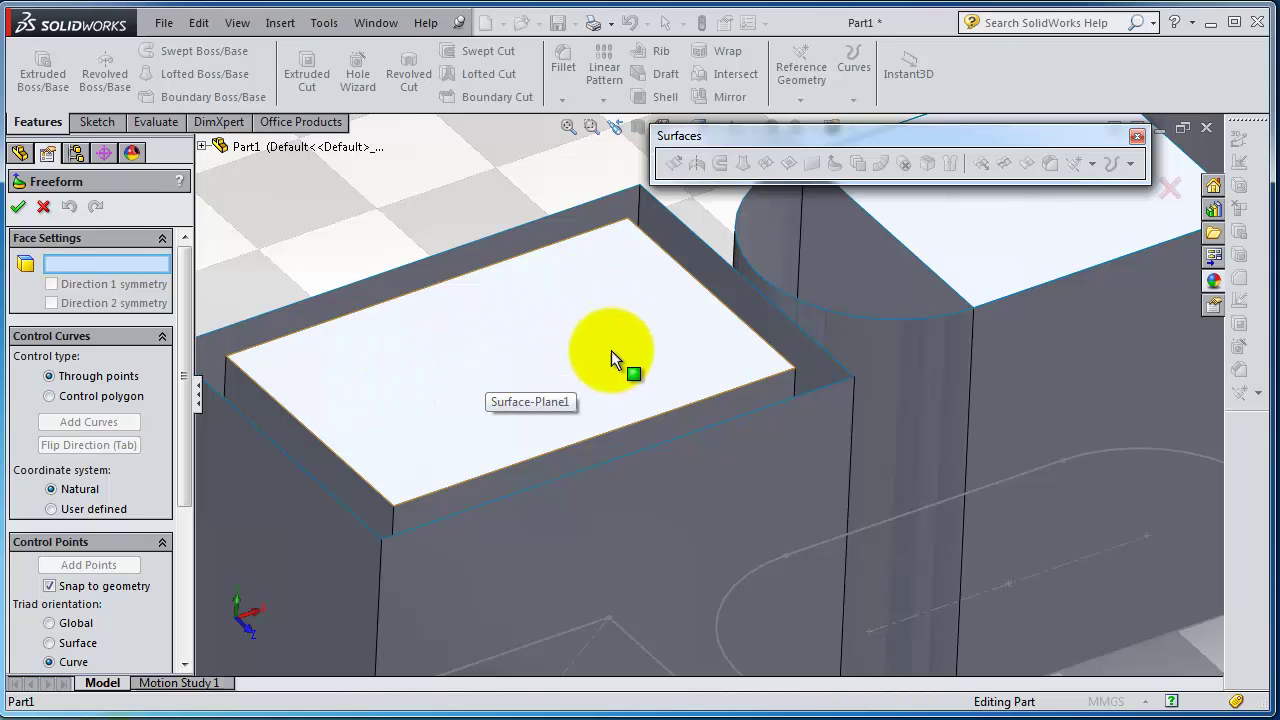
middle_drag(452, 214, 429, 199)
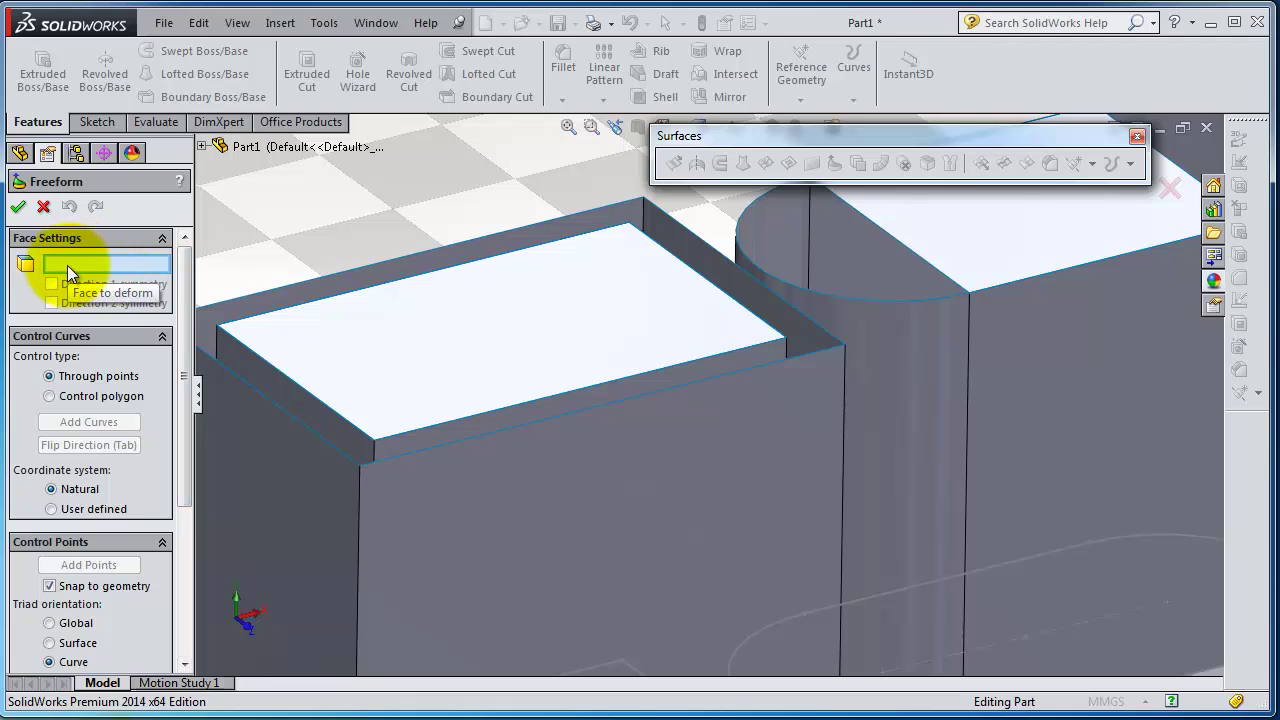
click(490, 350)
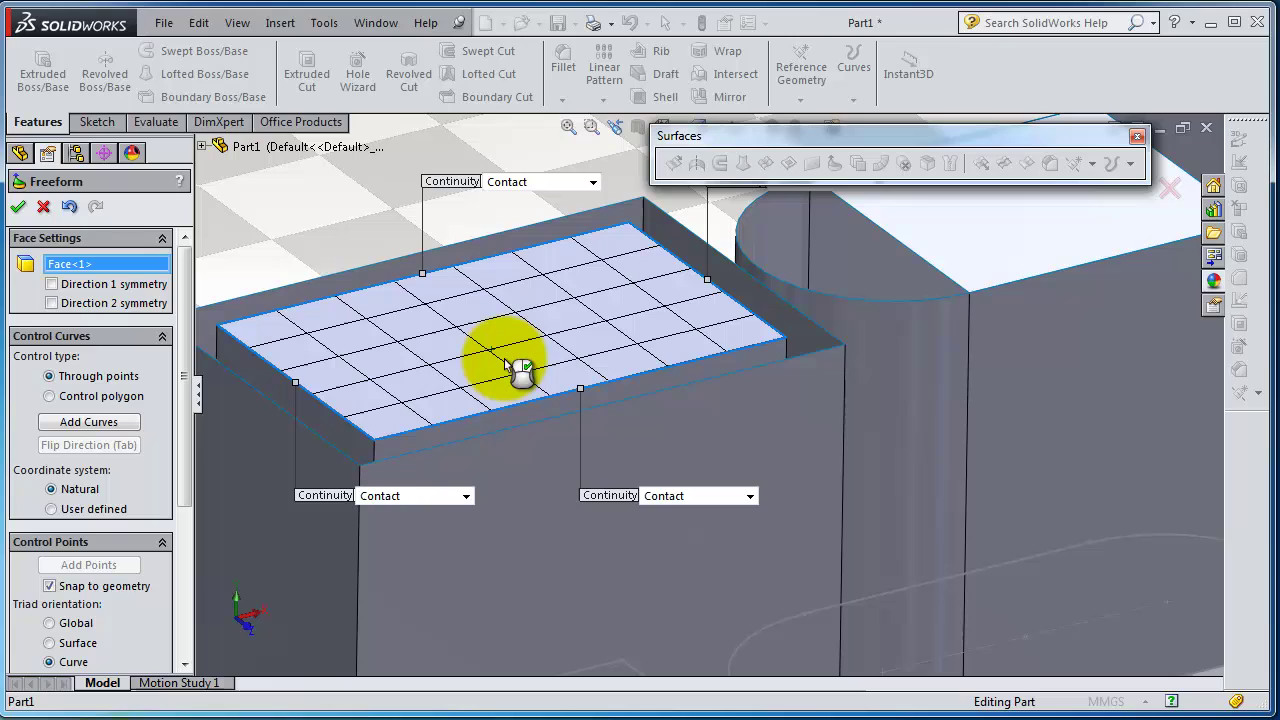
- Add two lengthwise control curves of the Through points type across the face, one near each long edge
drag(187, 297, 185, 309)
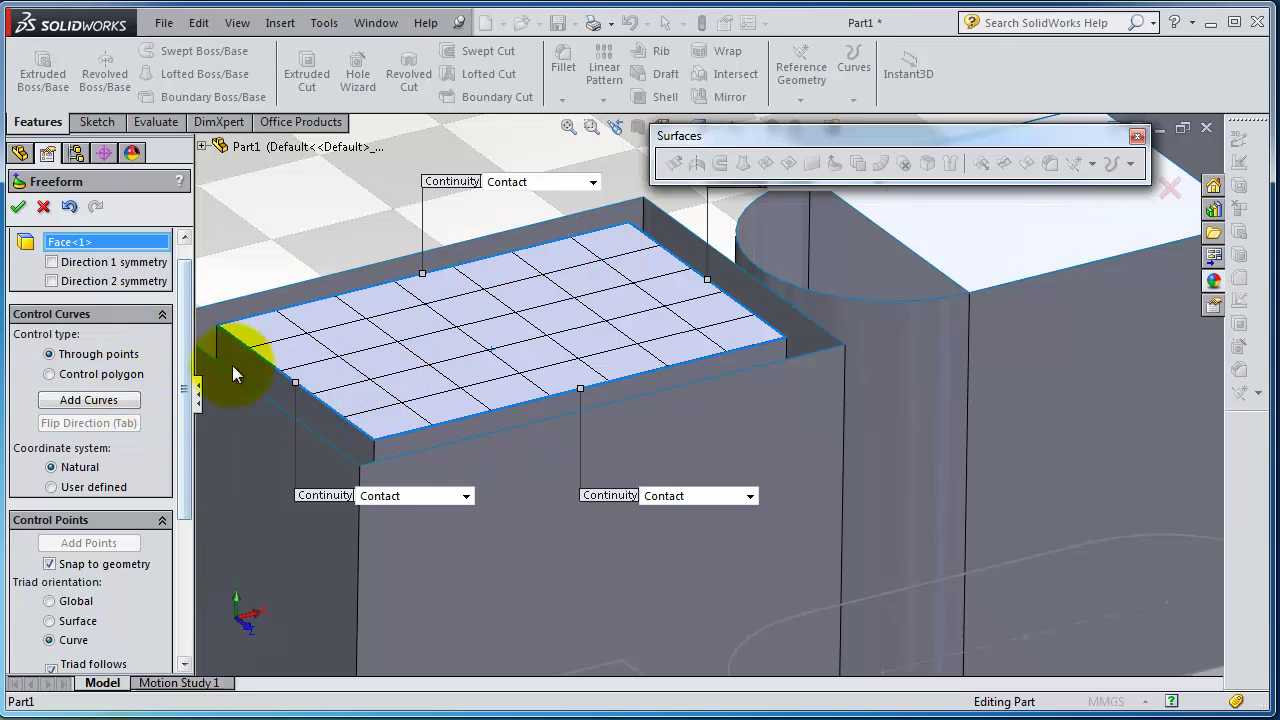
click(112, 400)
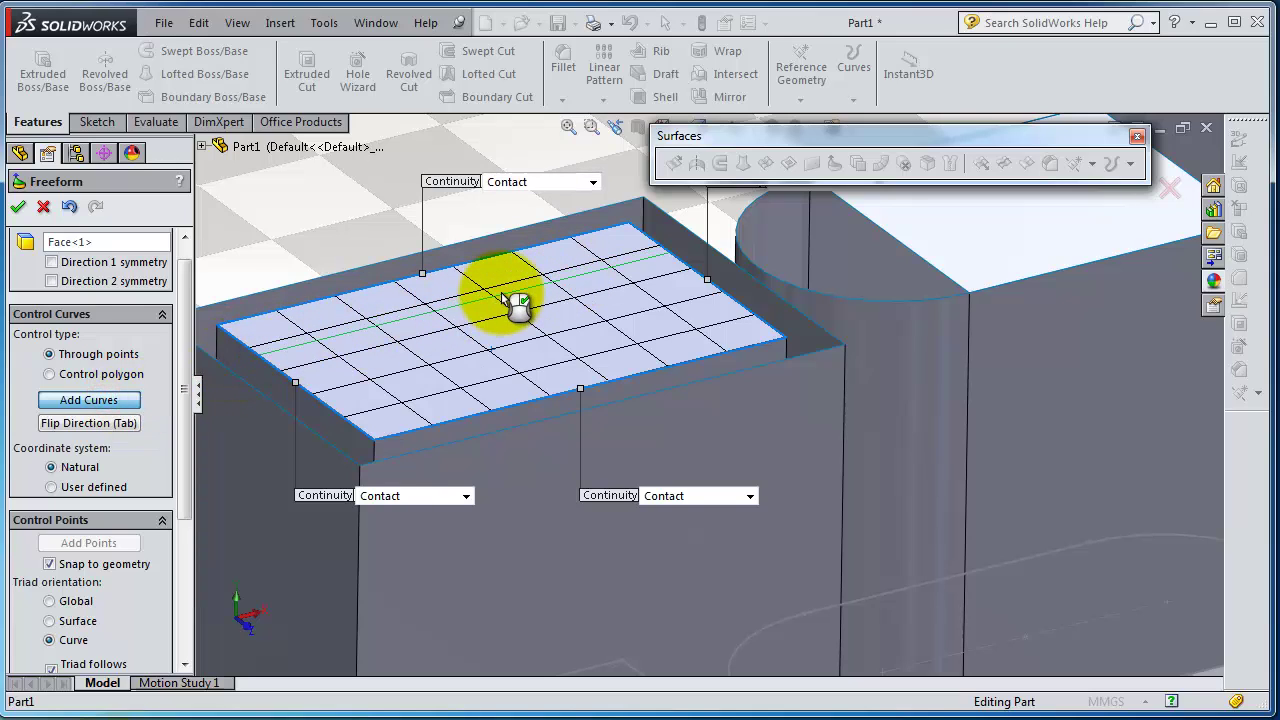
click(128, 375)
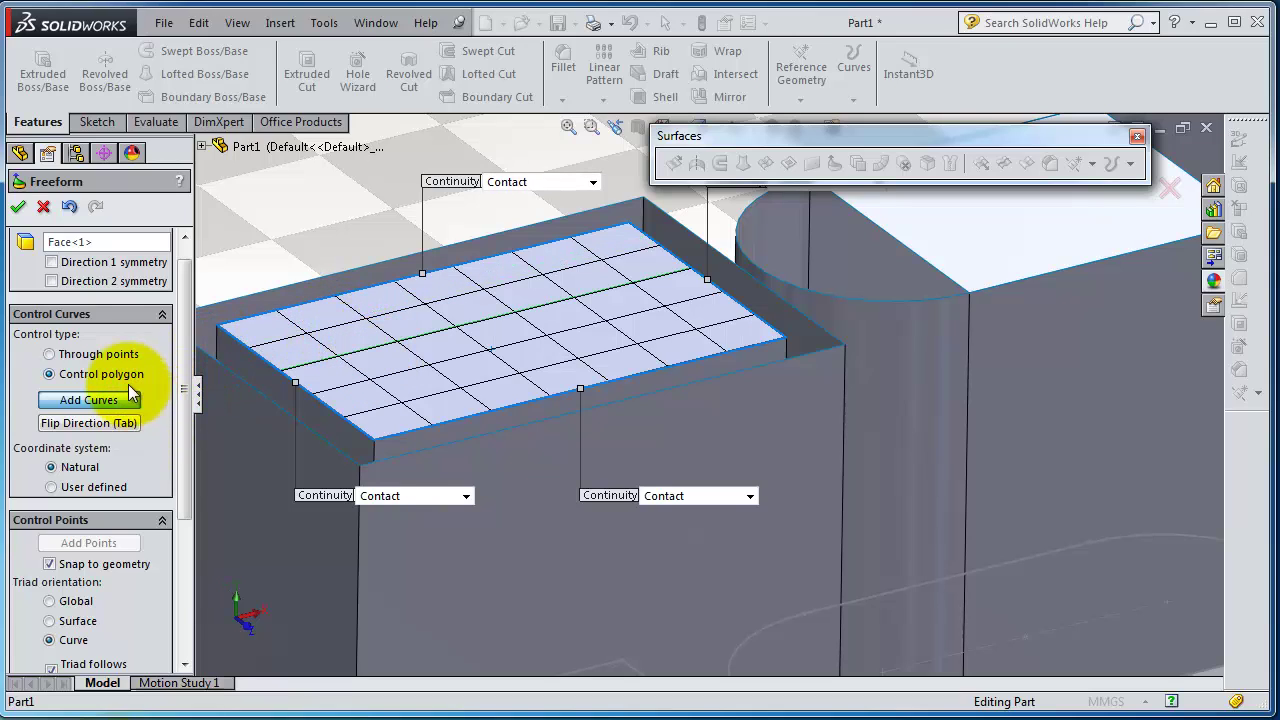
click(68, 423)
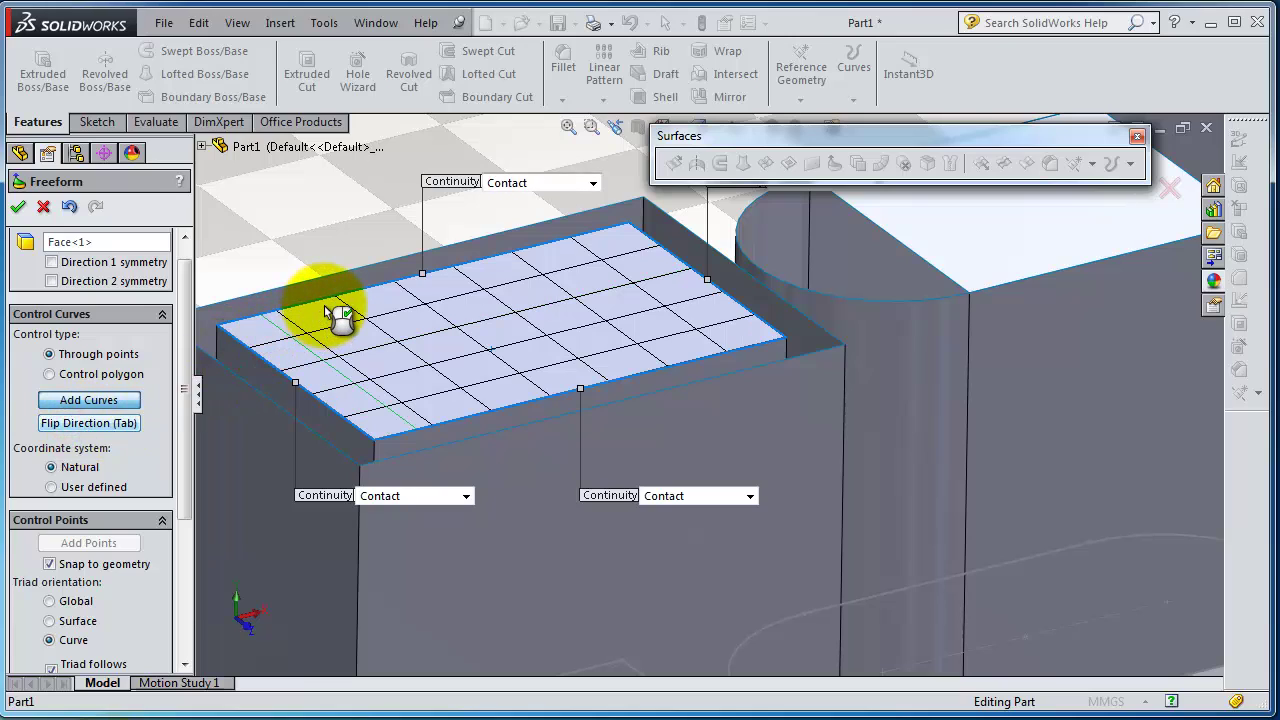
click(75, 424)
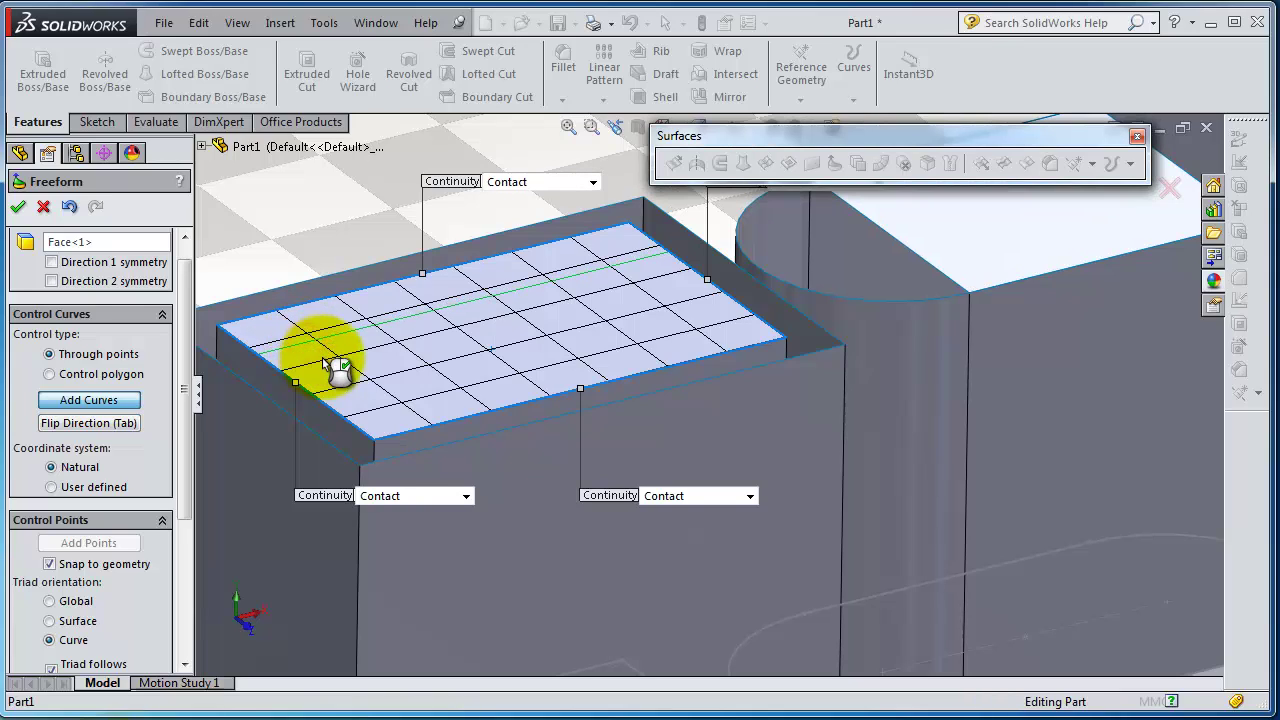
click(371, 391)
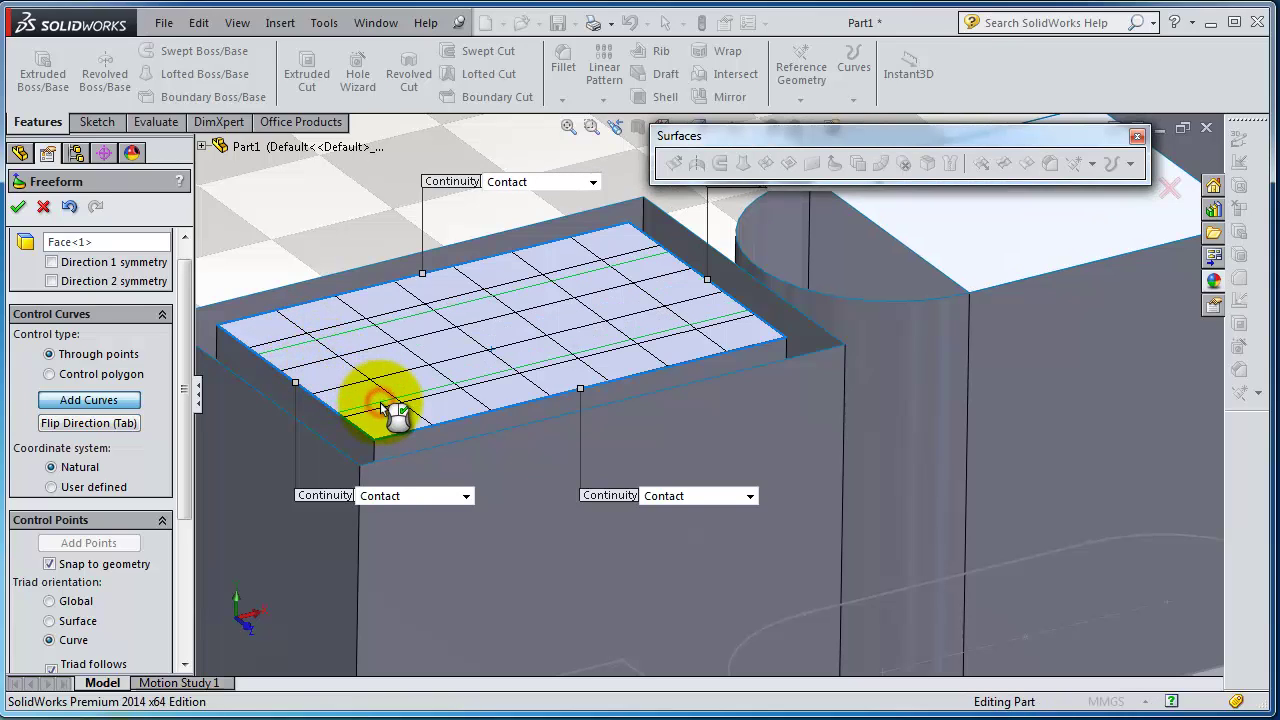
click(380, 410)
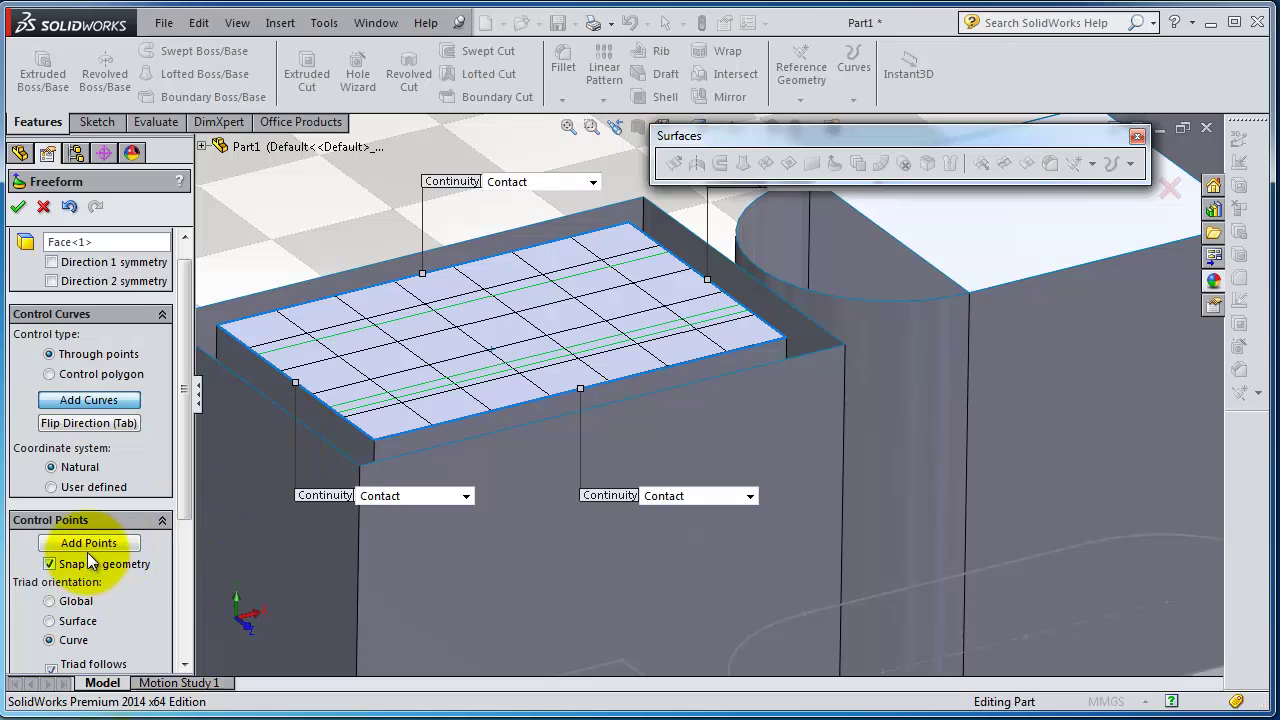
- Add control points along both lengthwise control curves, including one toward each end of the front curve
click(89, 545)
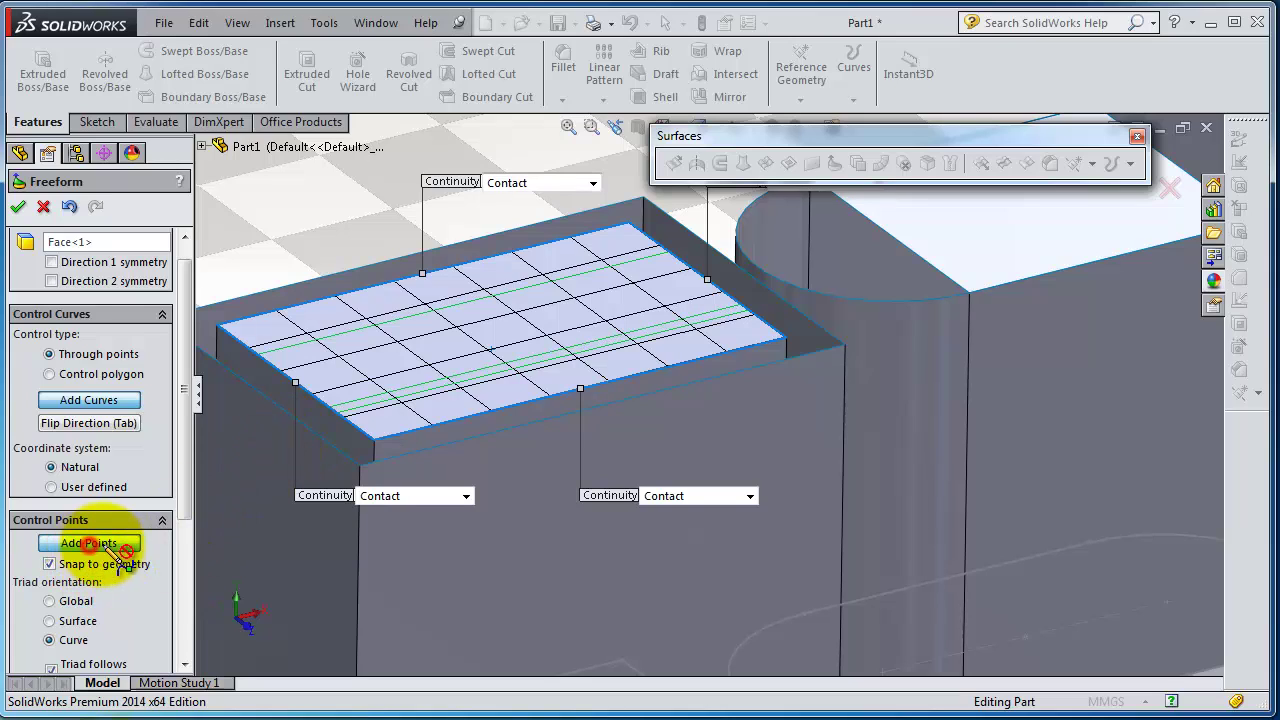
click(358, 330)
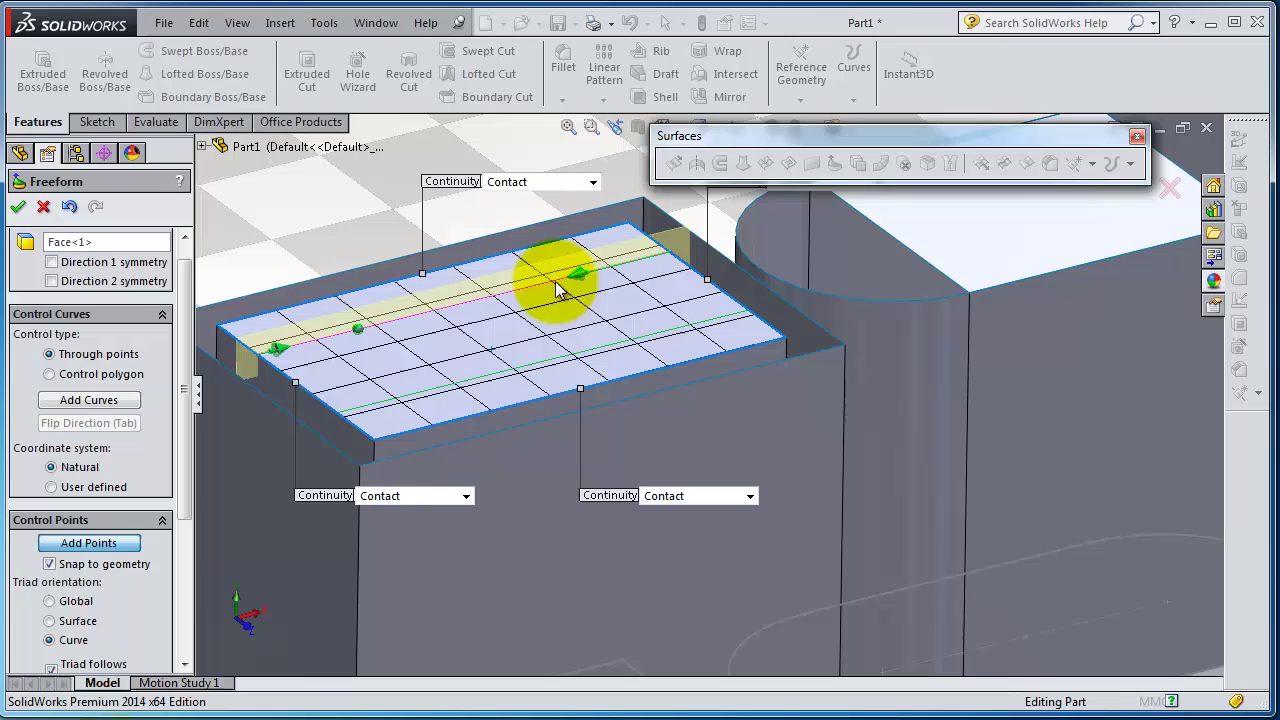
click(425, 390)
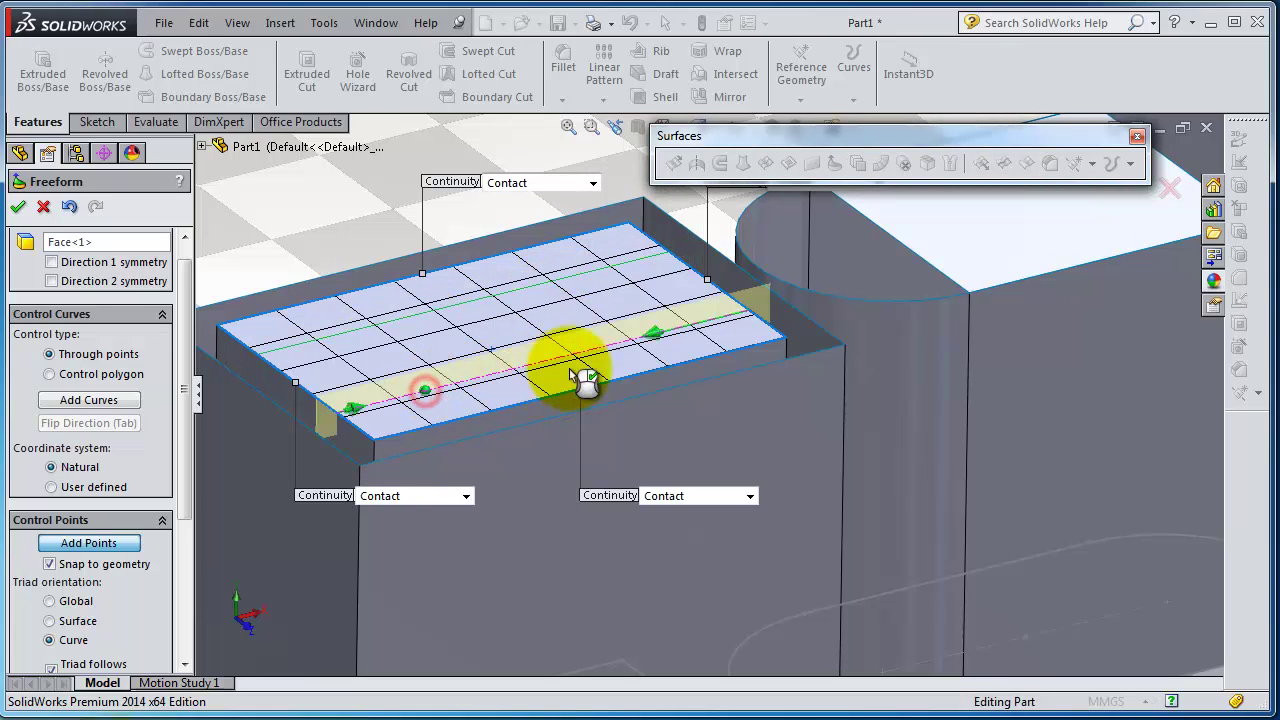
click(654, 336)
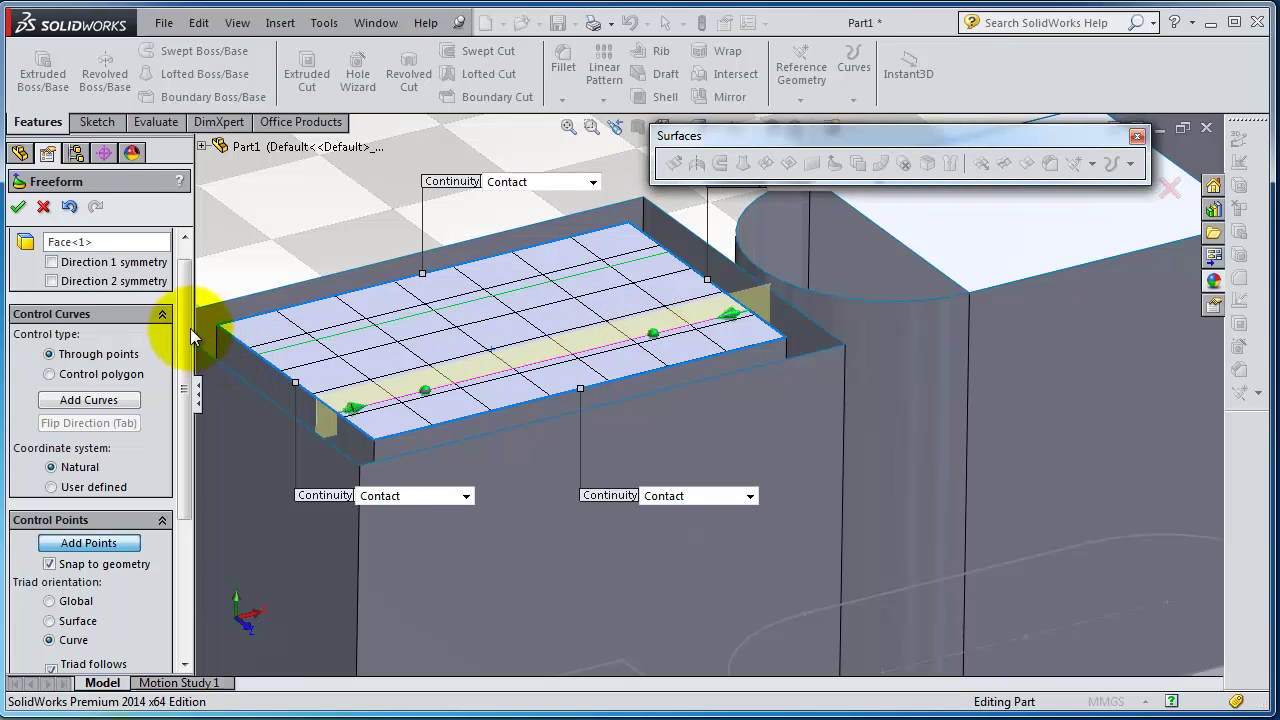
scroll(192, 340, down, 5)
scroll(191, 386, up, 3)
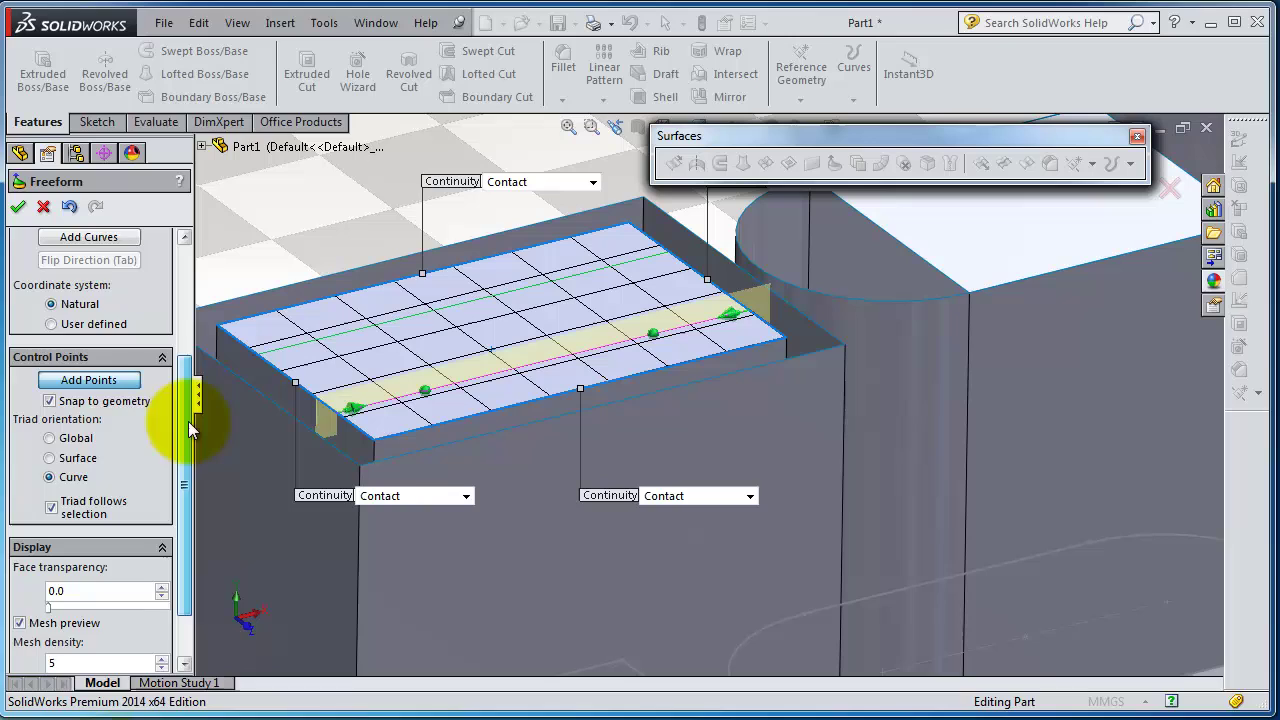
scroll(187, 330, up, 3)
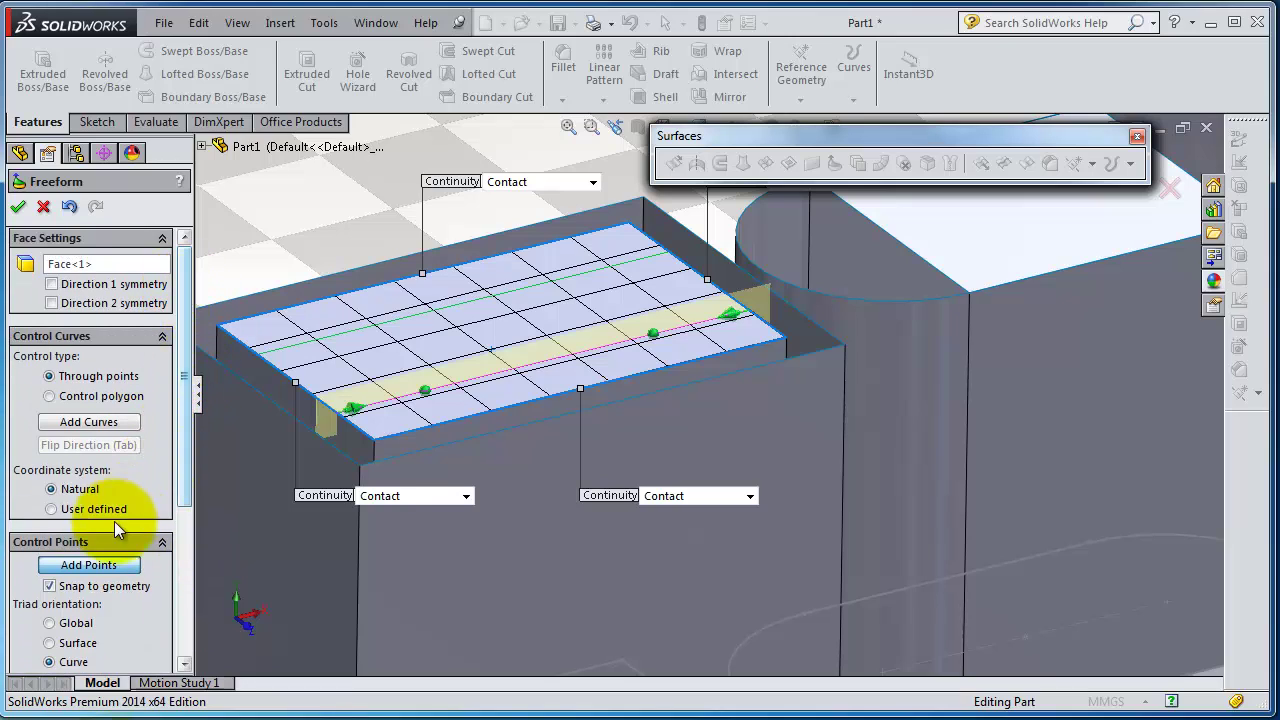
- Raise both control points of the rear lengthwise control curve to bulge the rectangular surface upward
click(89, 566)
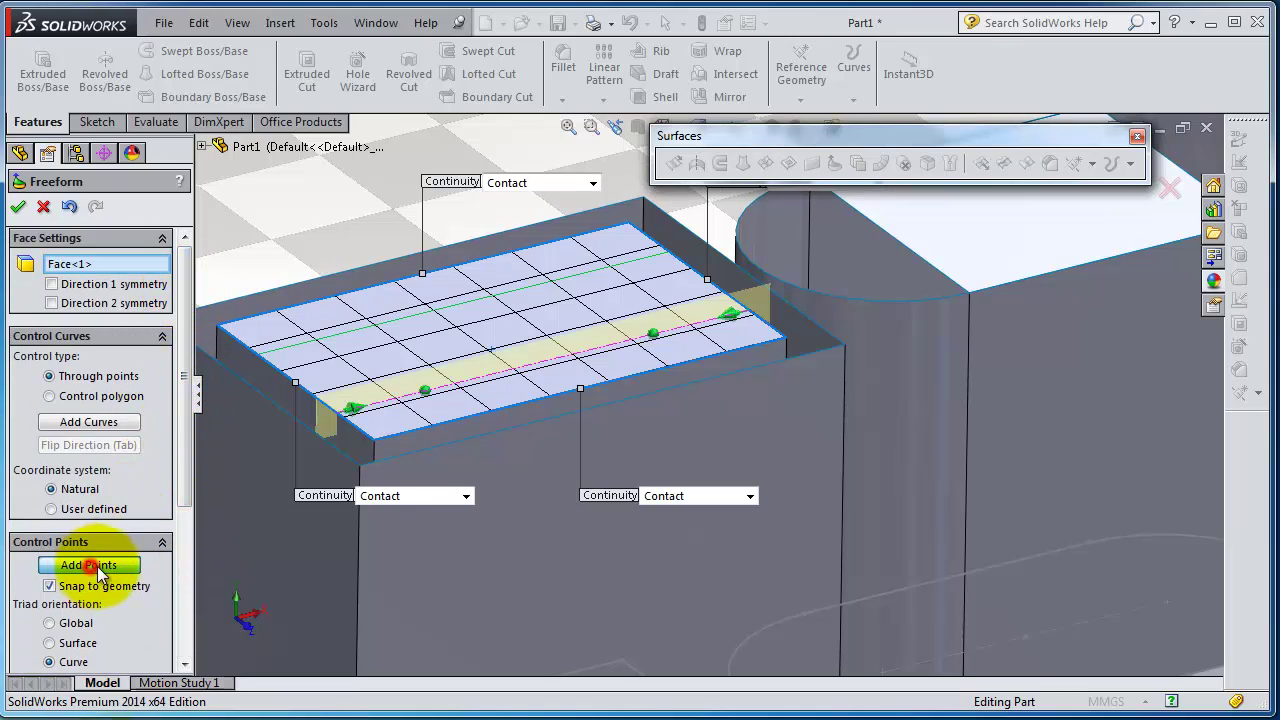
click(360, 332)
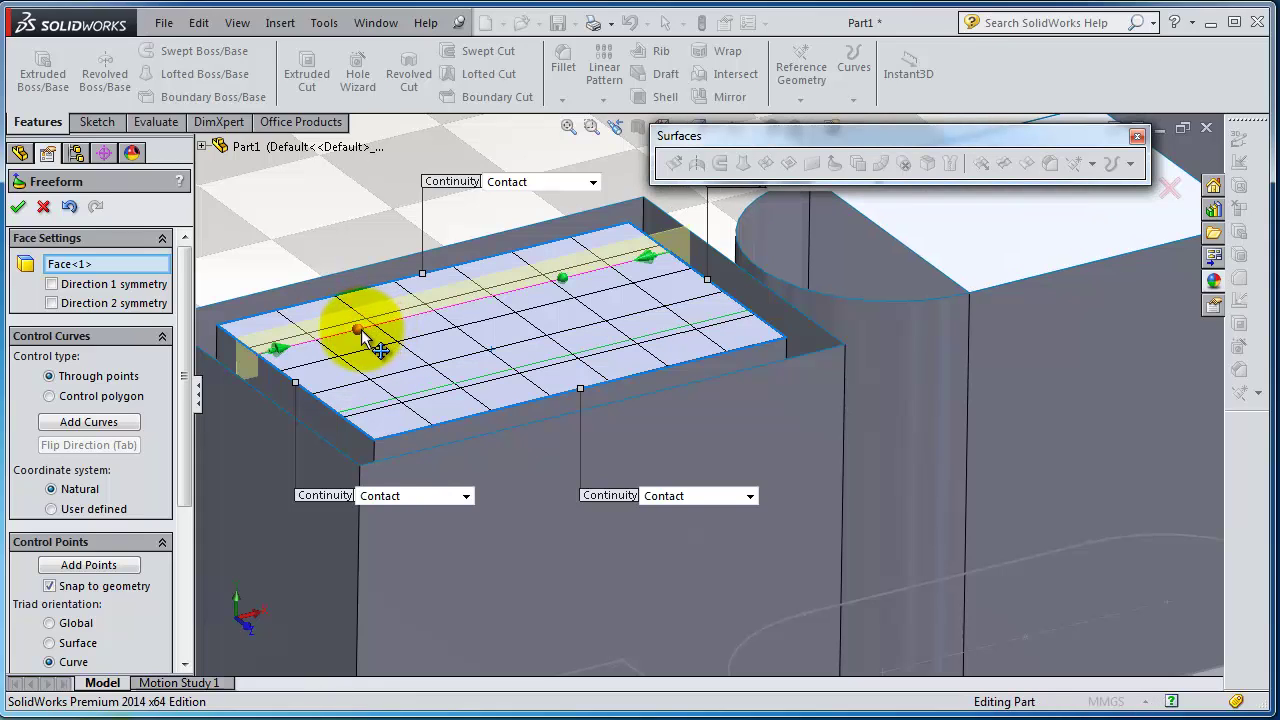
drag(371, 349, 397, 268)
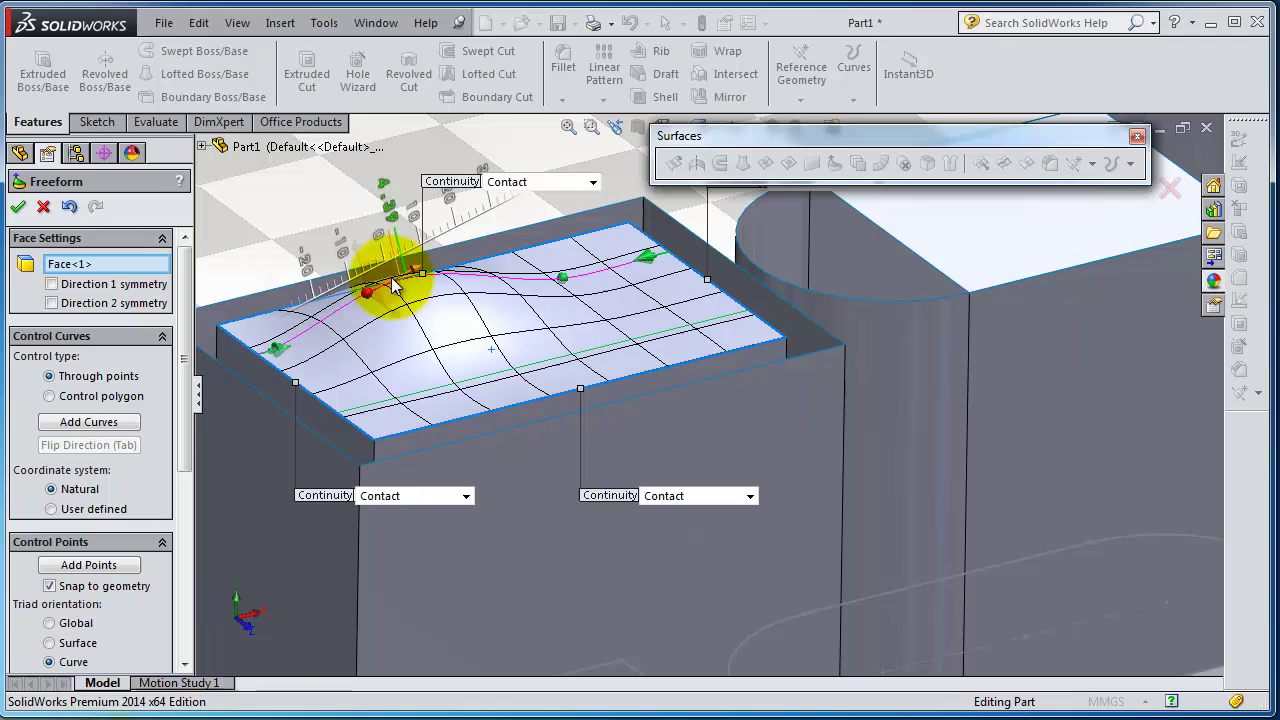
scroll(448, 290, down, 1)
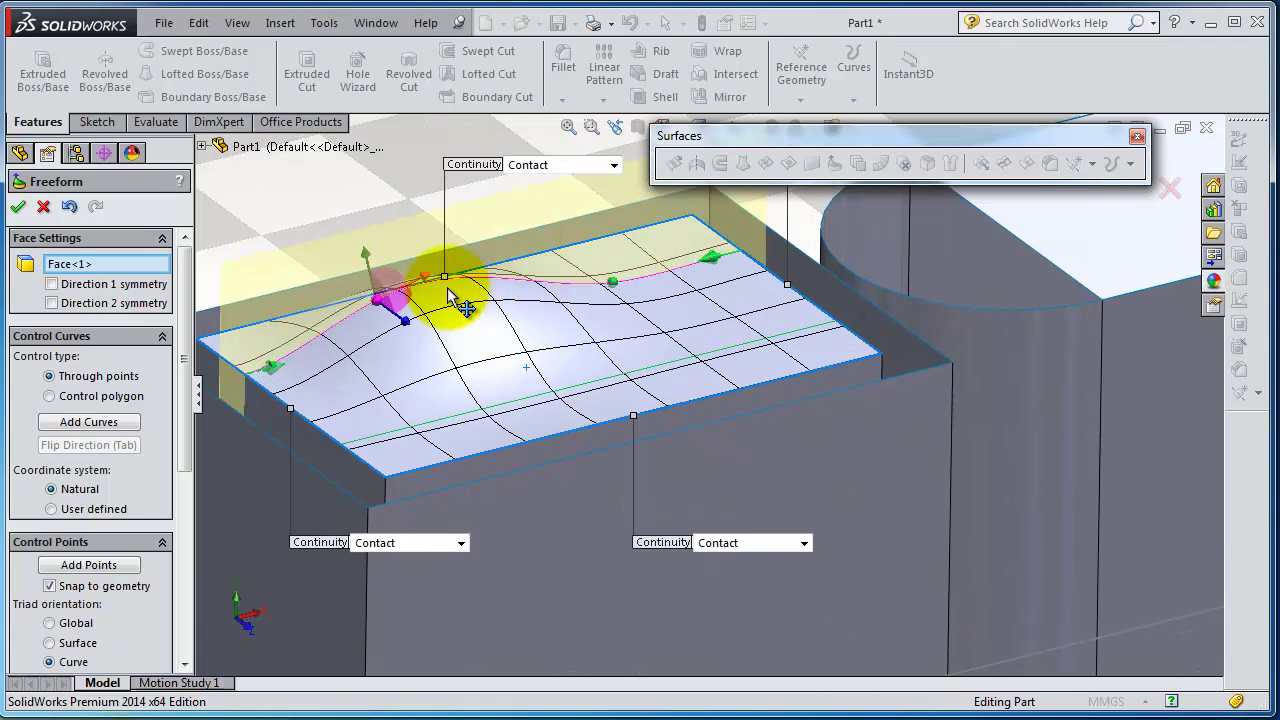
click(613, 285)
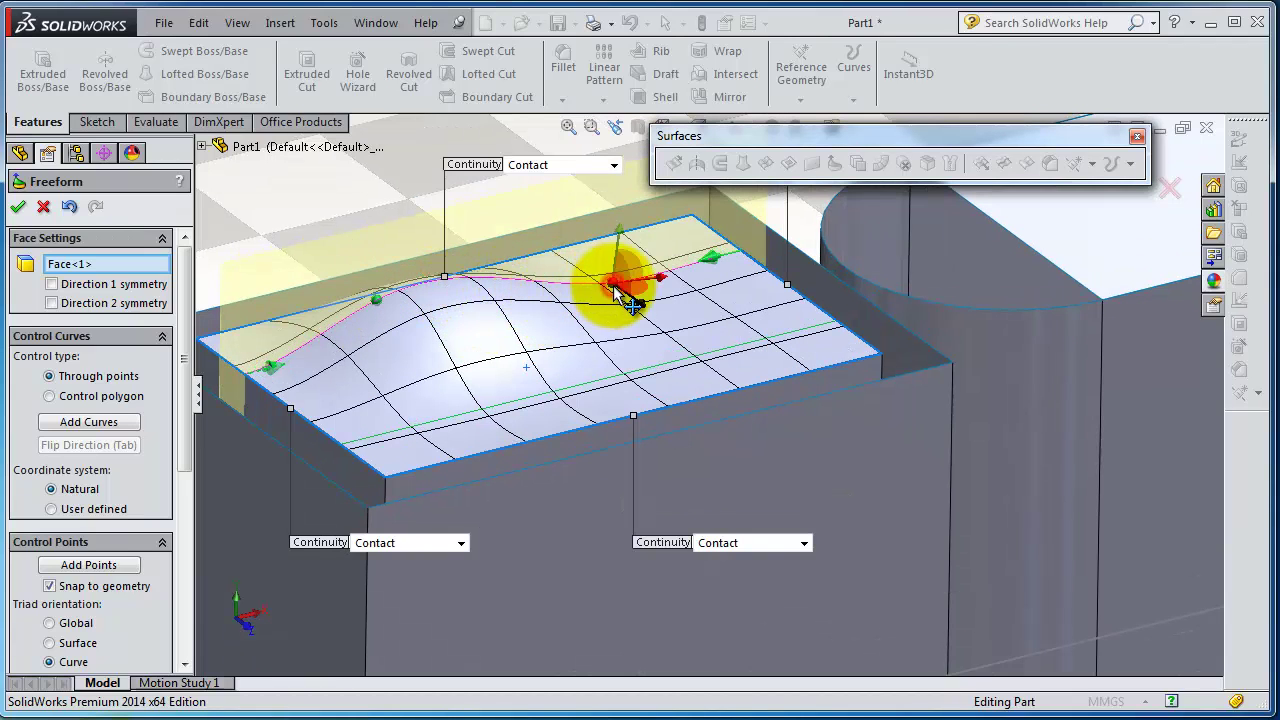
scroll(605, 285, down, 1)
middle_drag(605, 285, 651, 289)
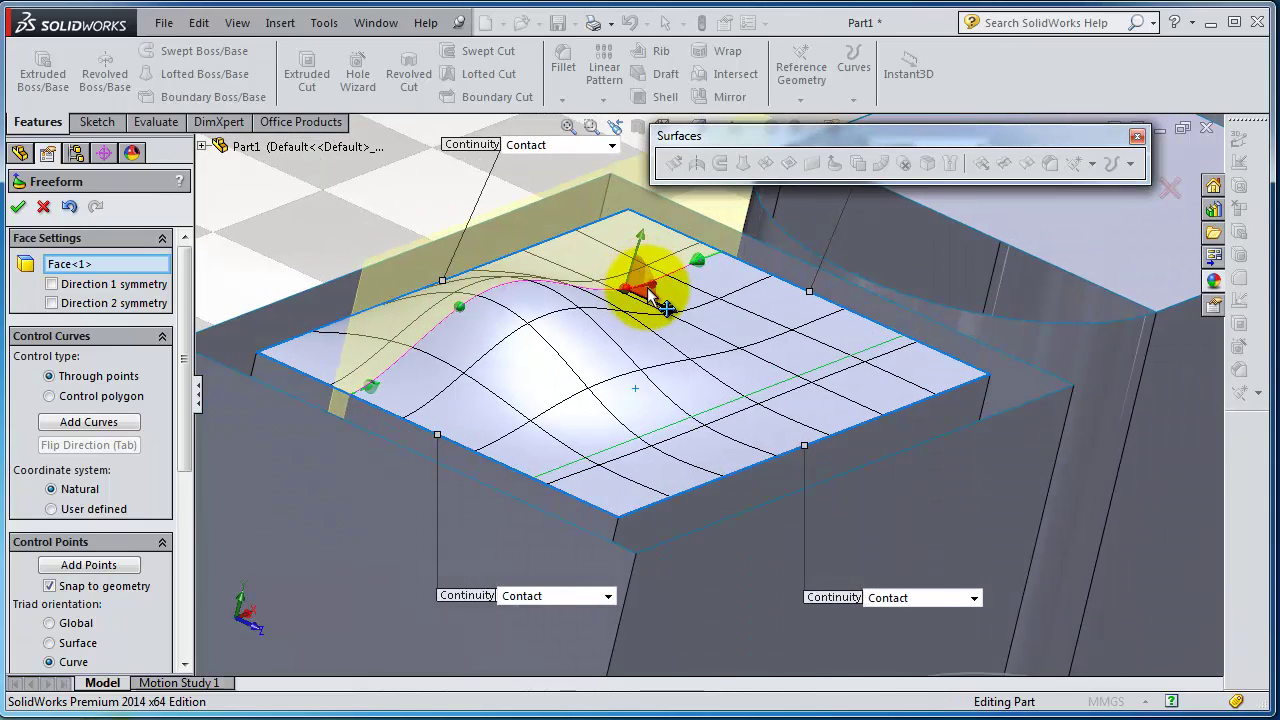
scroll(651, 286, down, 3)
drag(631, 305, 628, 202)
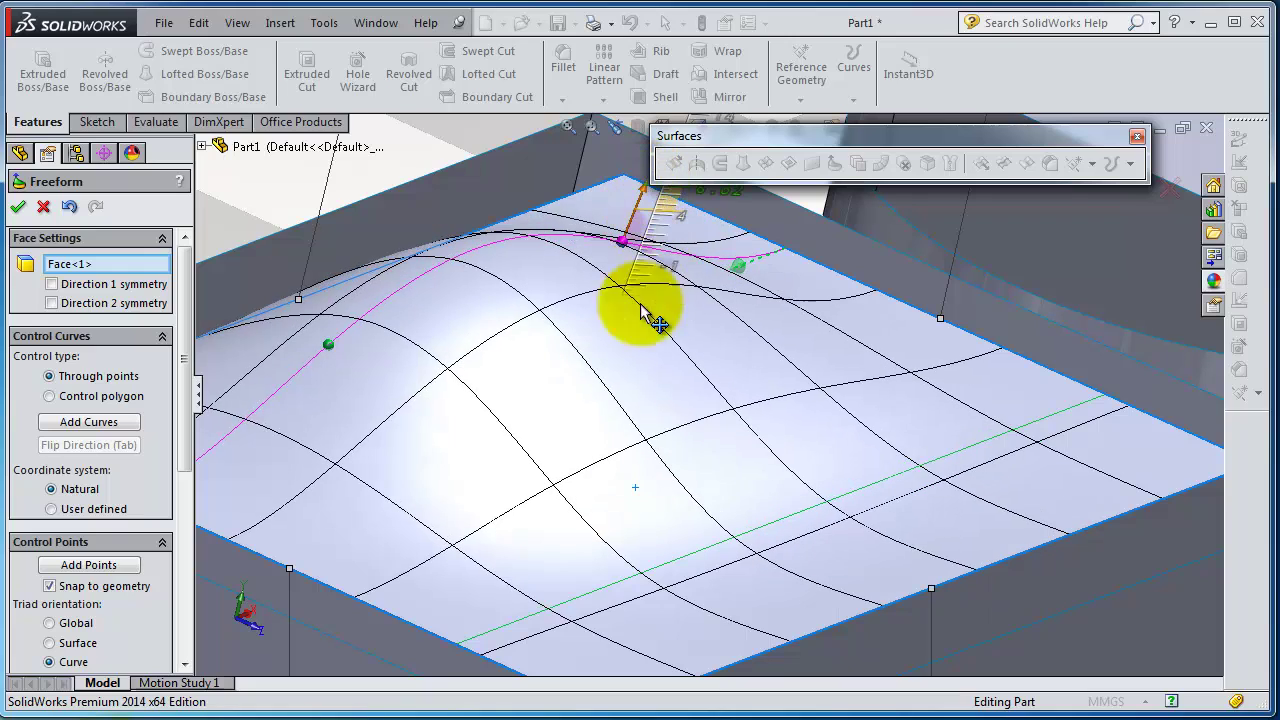
- Raise both control points of the front lengthwise control curve, the one at the far end higher, and accept the Freeform feature
click(674, 565)
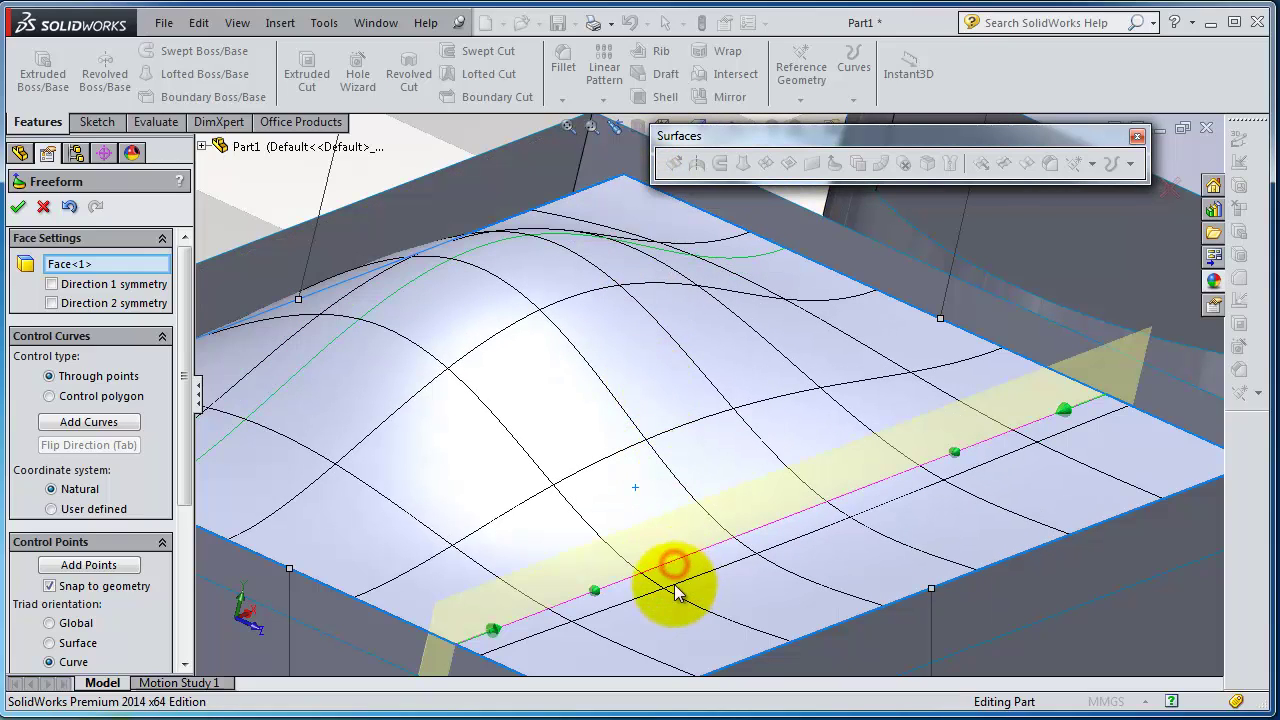
click(594, 593)
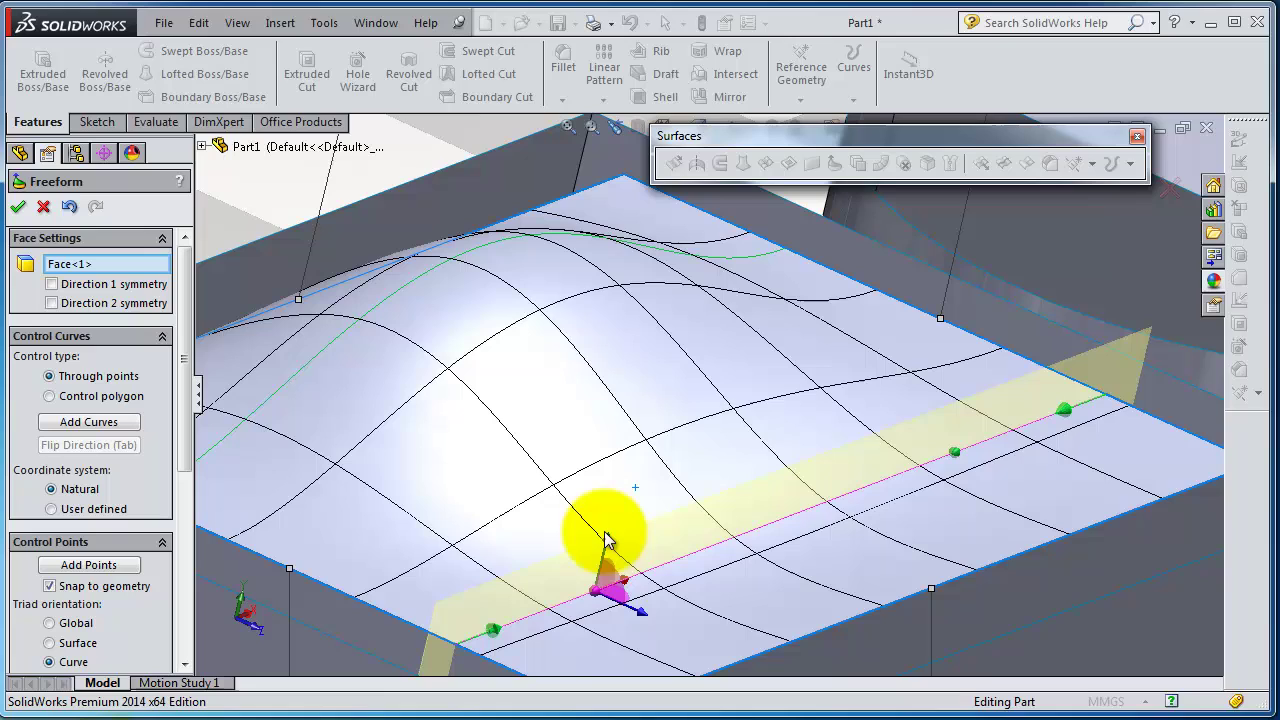
drag(612, 545, 610, 490)
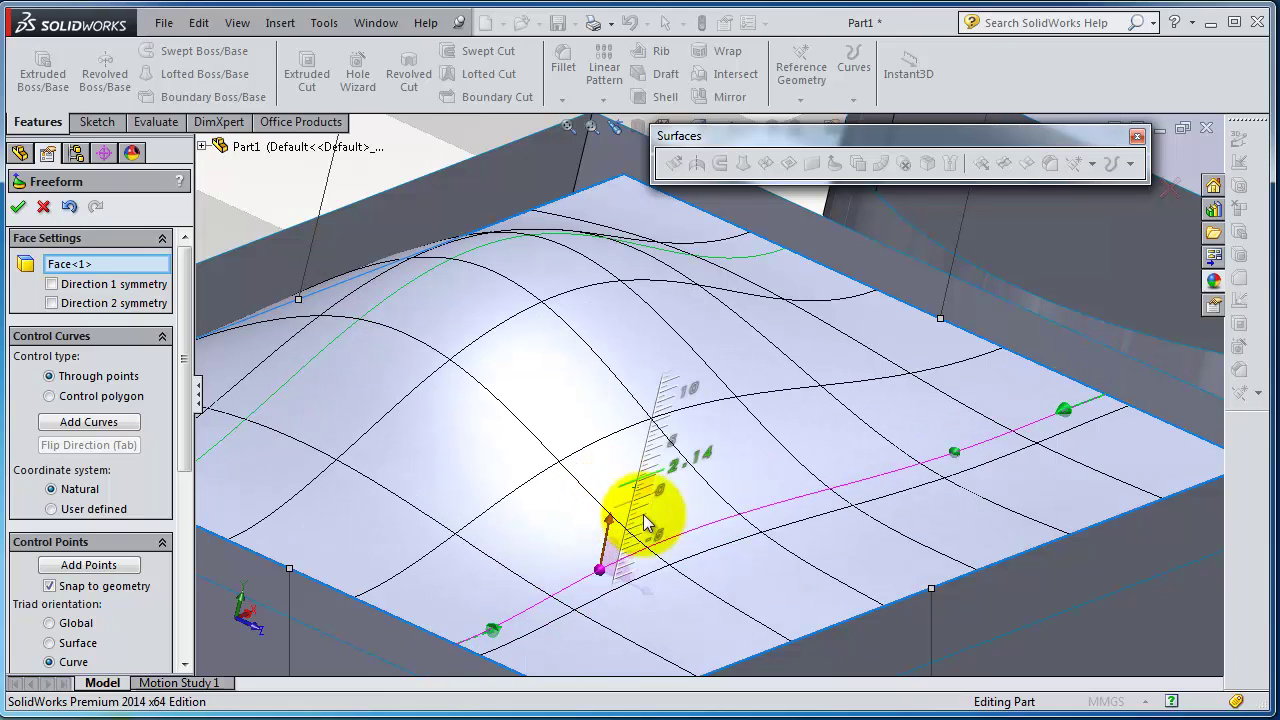
click(953, 453)
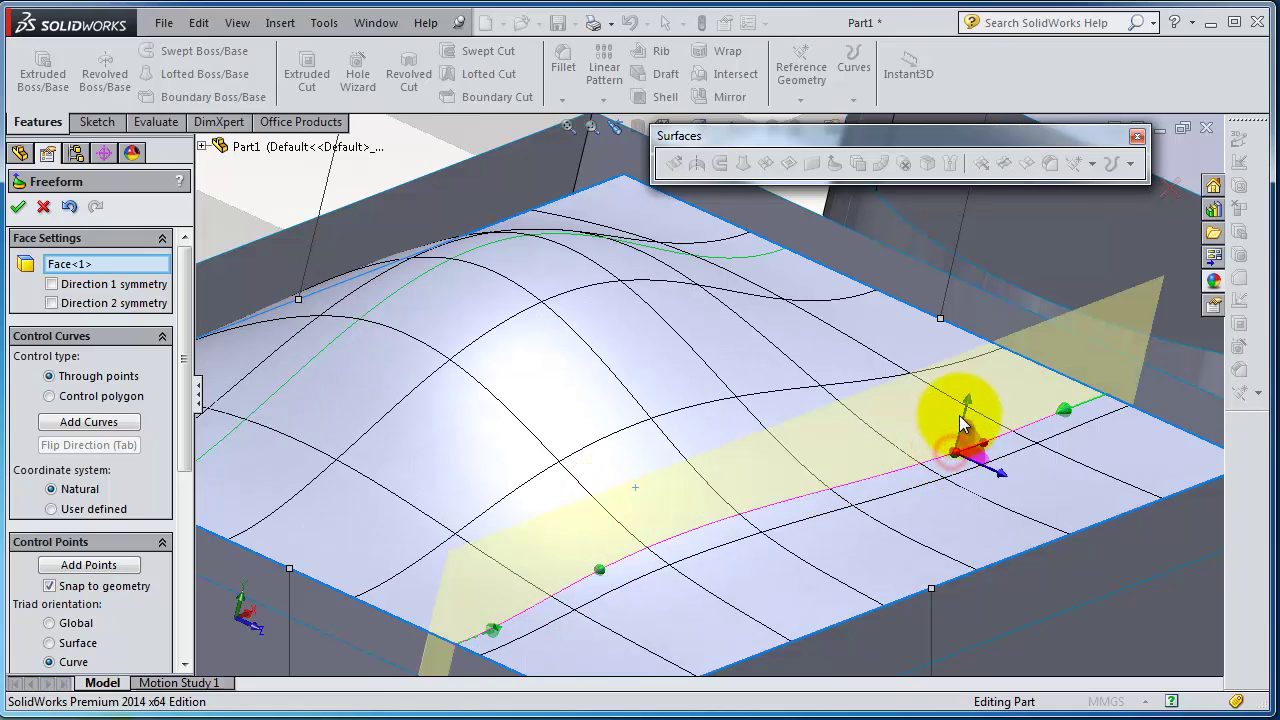
drag(988, 433, 972, 313)
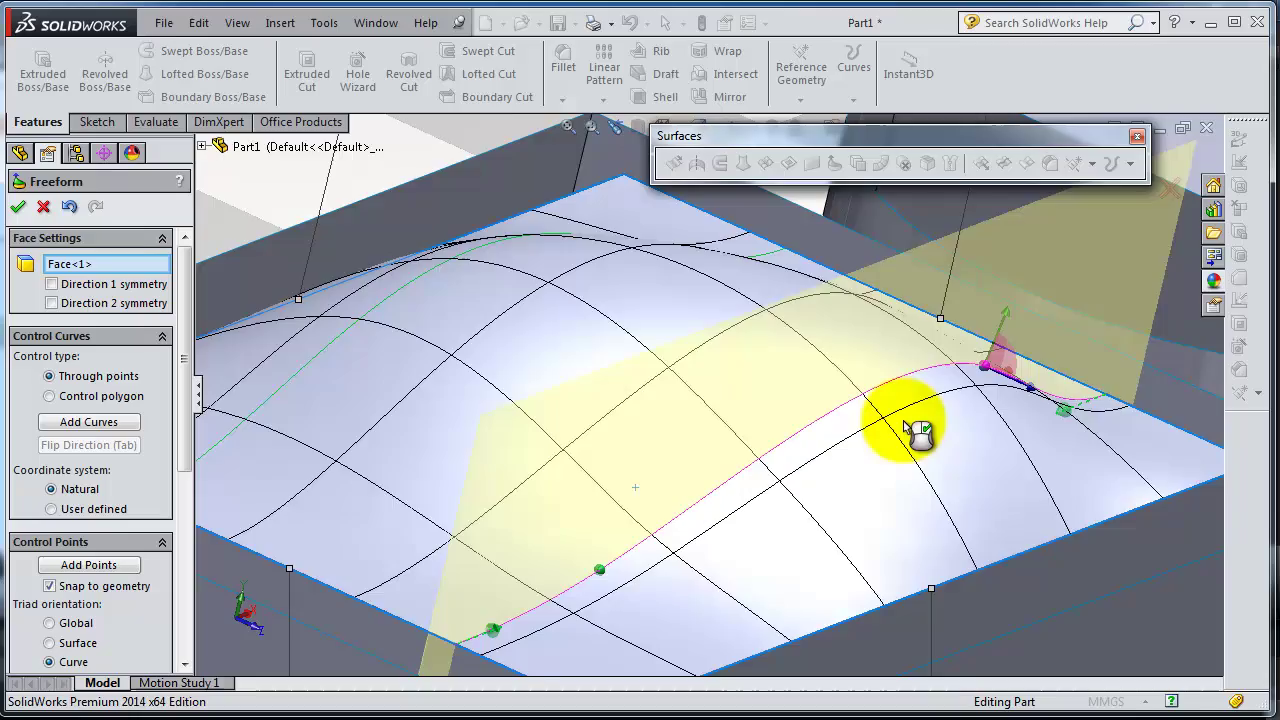
middle_drag(903, 424, 800, 508)
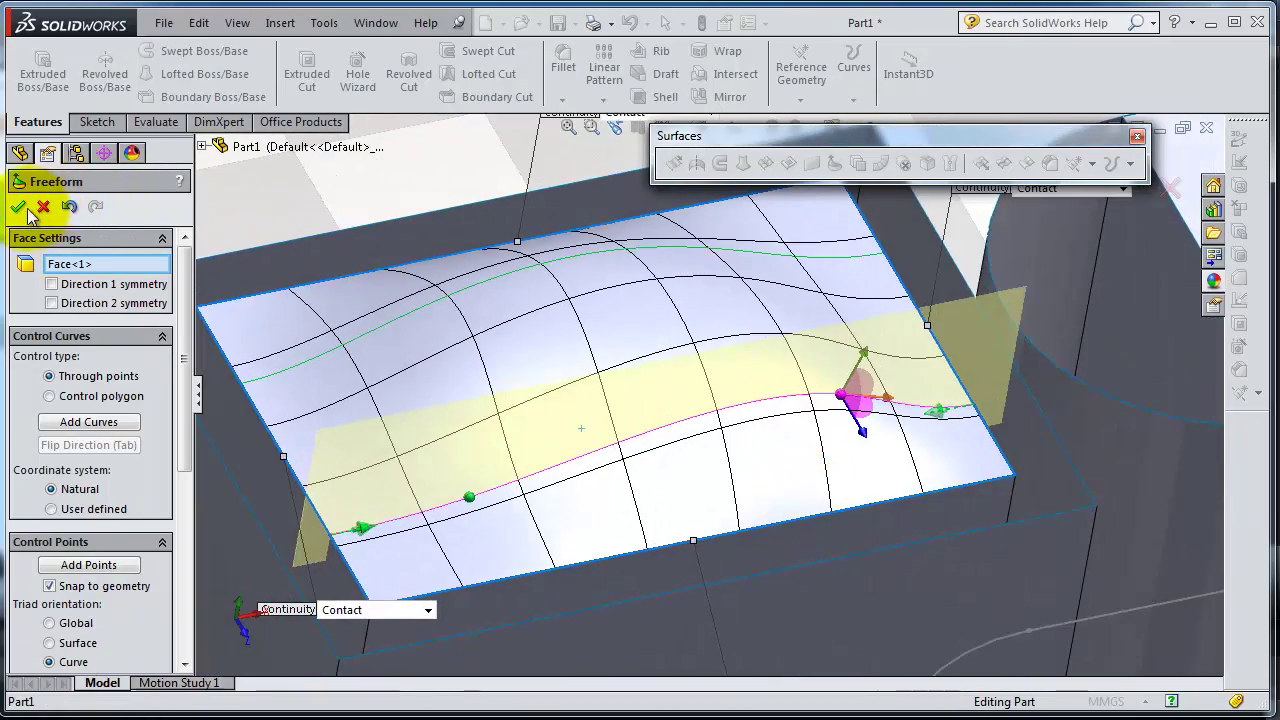
click(18, 206)
- Start a new Freeform feature and choose the circular planar surface on top of the cylinder as the face to deform
click(586, 434)
middle_drag(586, 434, 544, 383)
scroll(796, 497, up, 6)
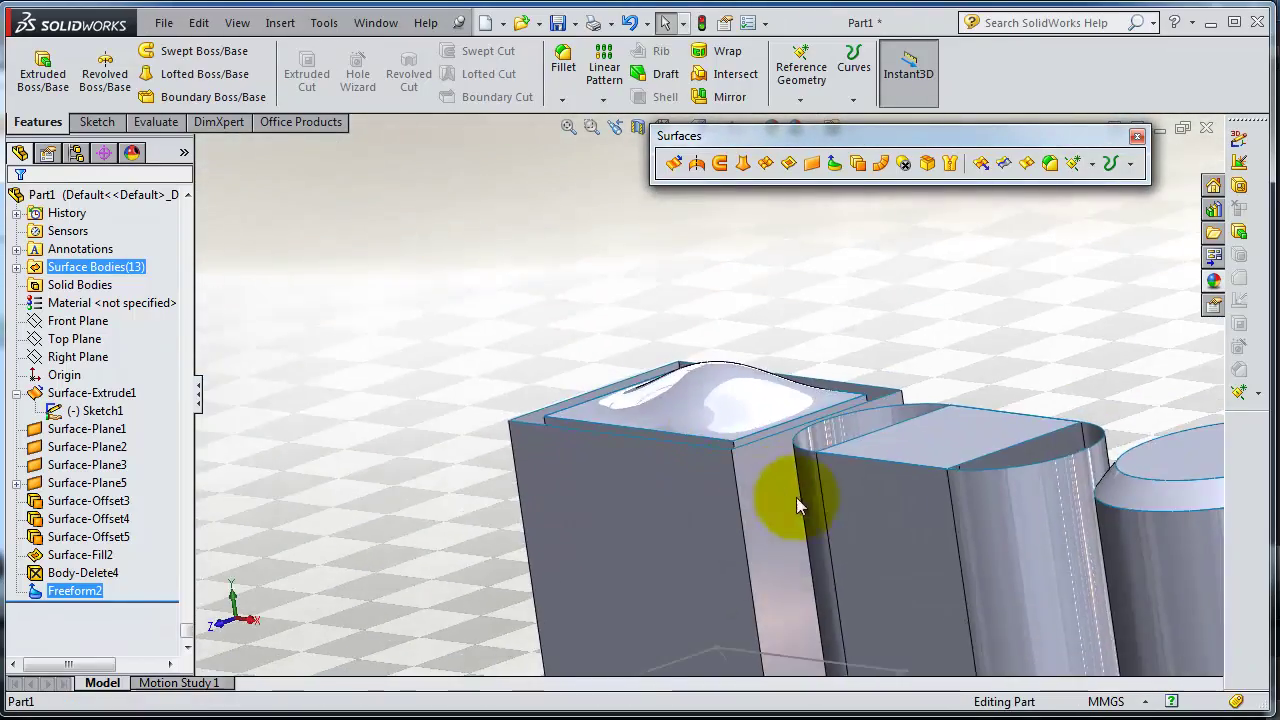
scroll(886, 480, down, 6)
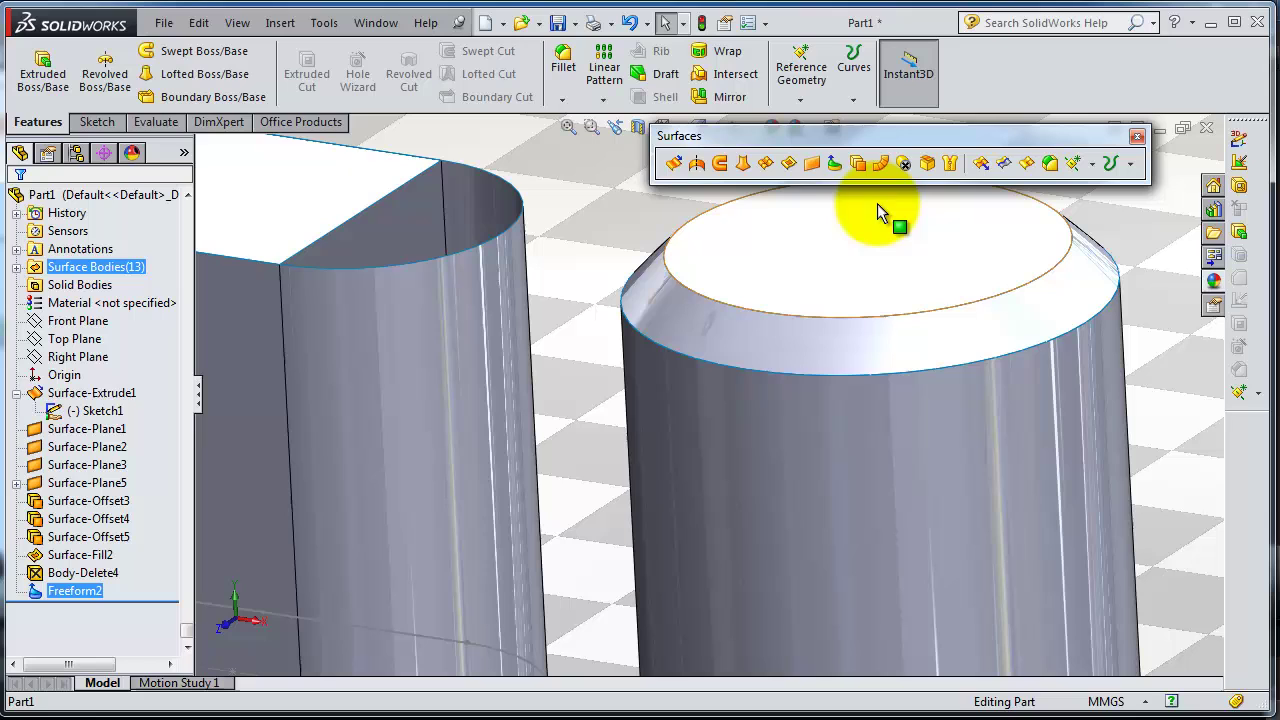
click(834, 165)
click(888, 282)
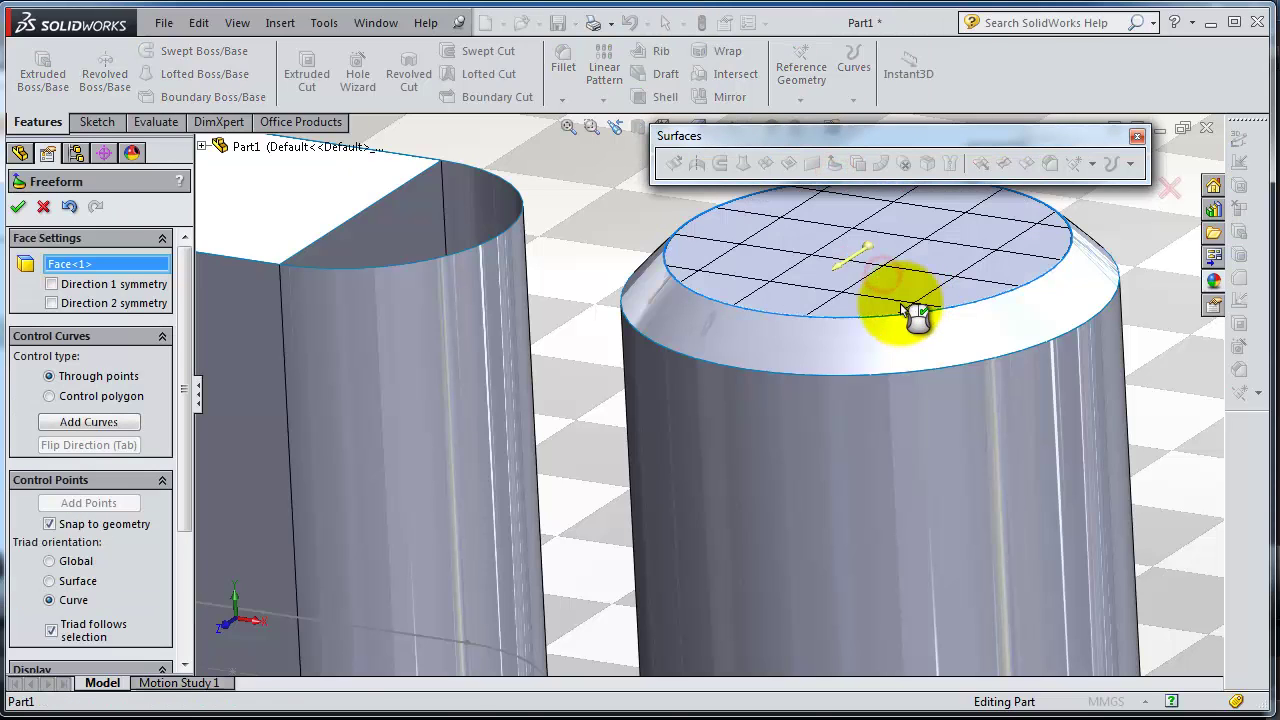
- Add two parallel Through points control curves across the circular face, one on each side of its centre
scroll(779, 292, up, 2)
scroll(779, 295, up, 1)
scroll(790, 300, down, 2)
scroll(762, 320, up, 2)
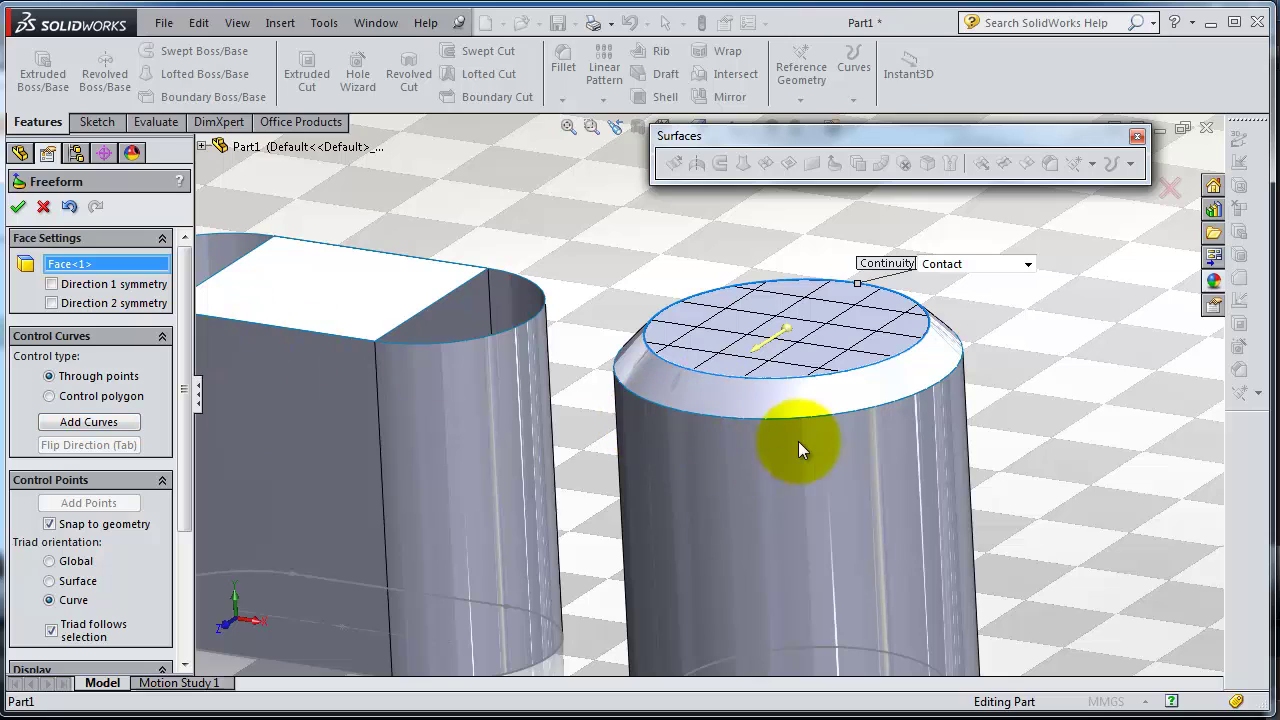
scroll(817, 306, down, 3)
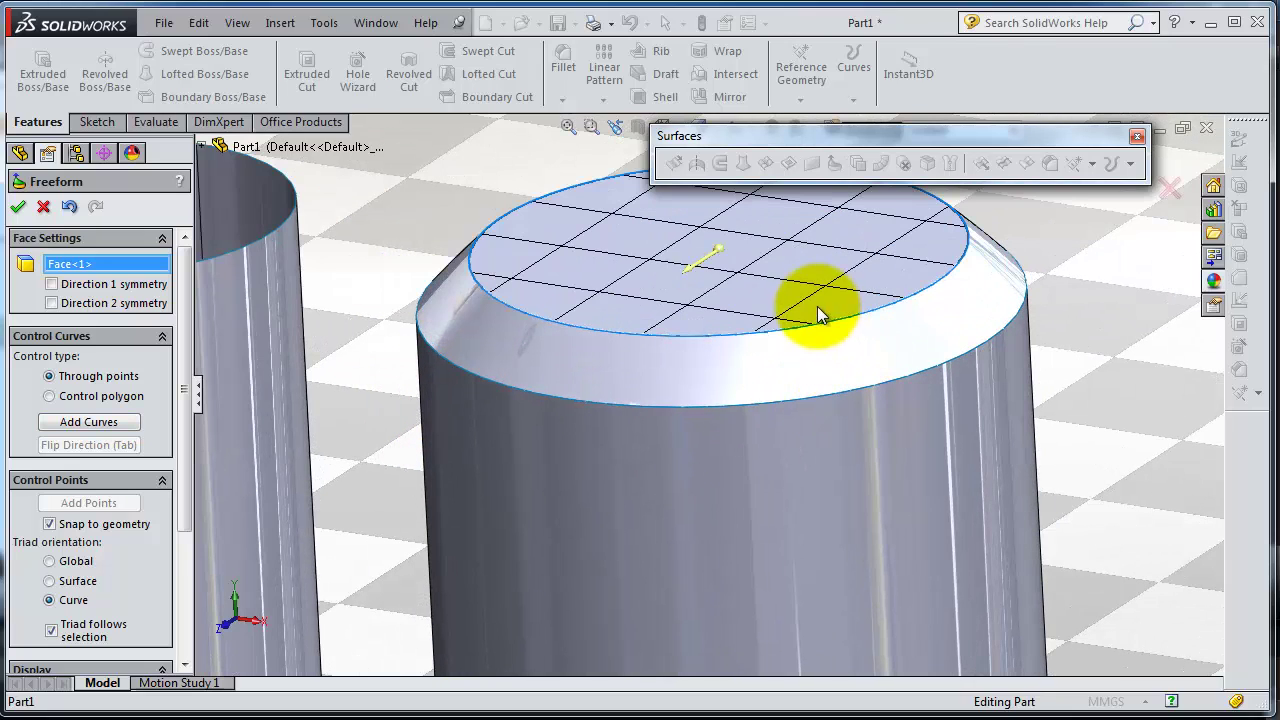
click(115, 422)
click(601, 279)
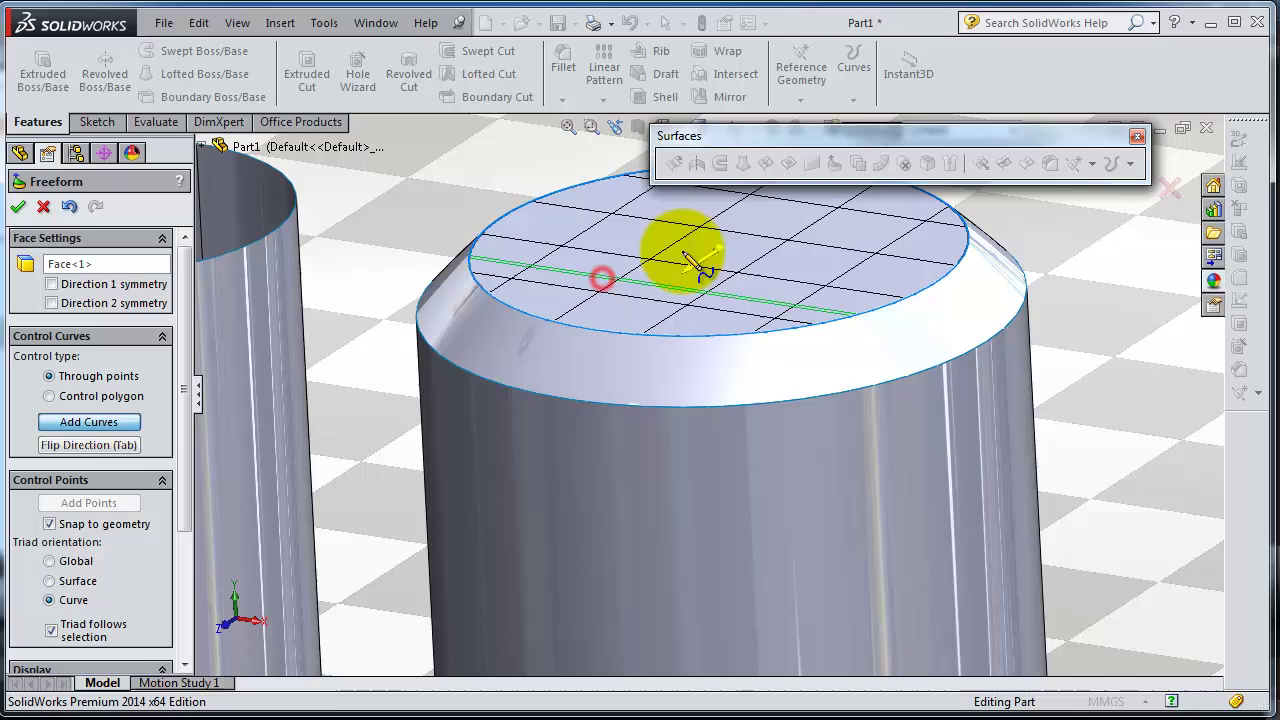
scroll(817, 264, up, 1)
click(817, 261)
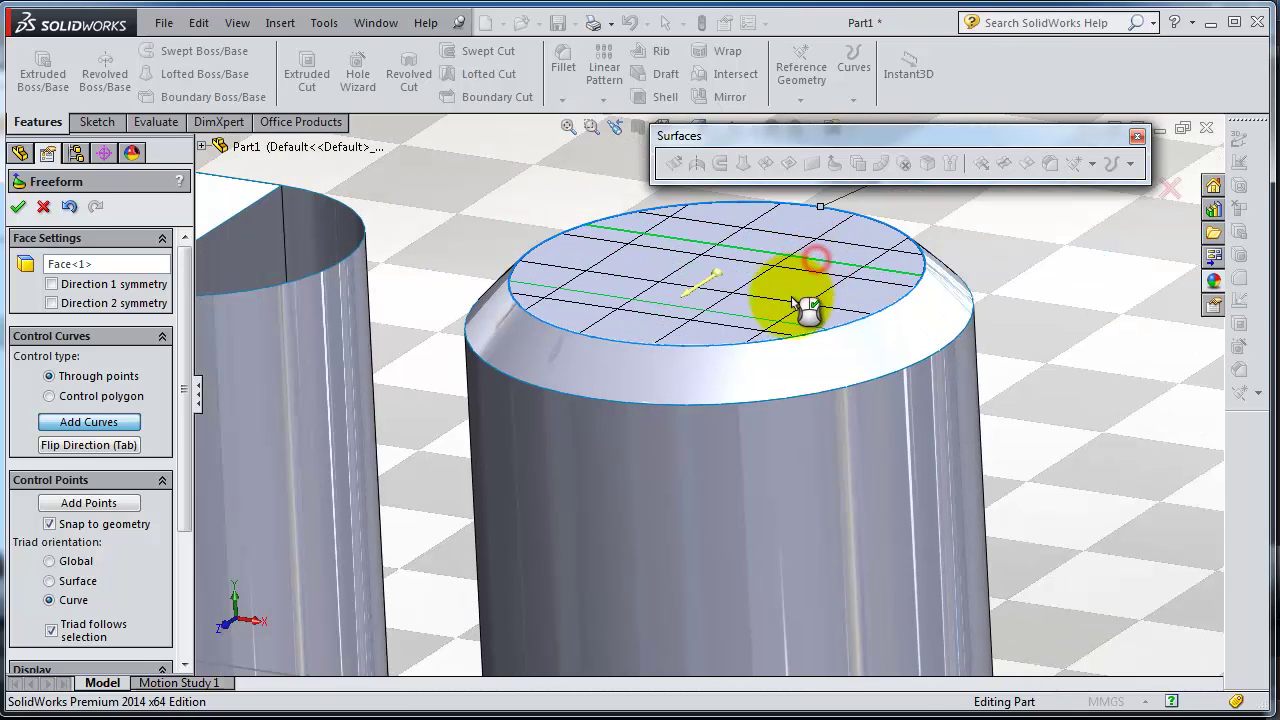
- Add a control point at the middle of each control curve and raise the front curve's point about 11.5 mm
drag(184, 373, 185, 490)
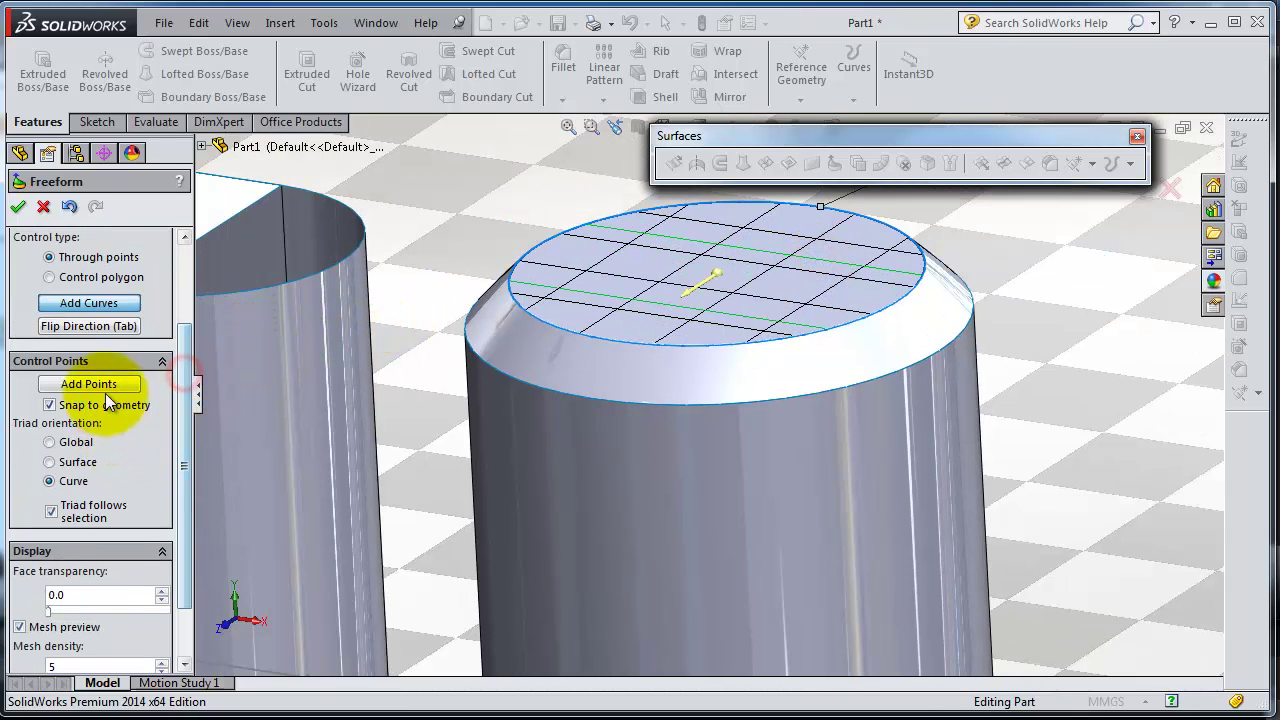
click(104, 384)
click(745, 250)
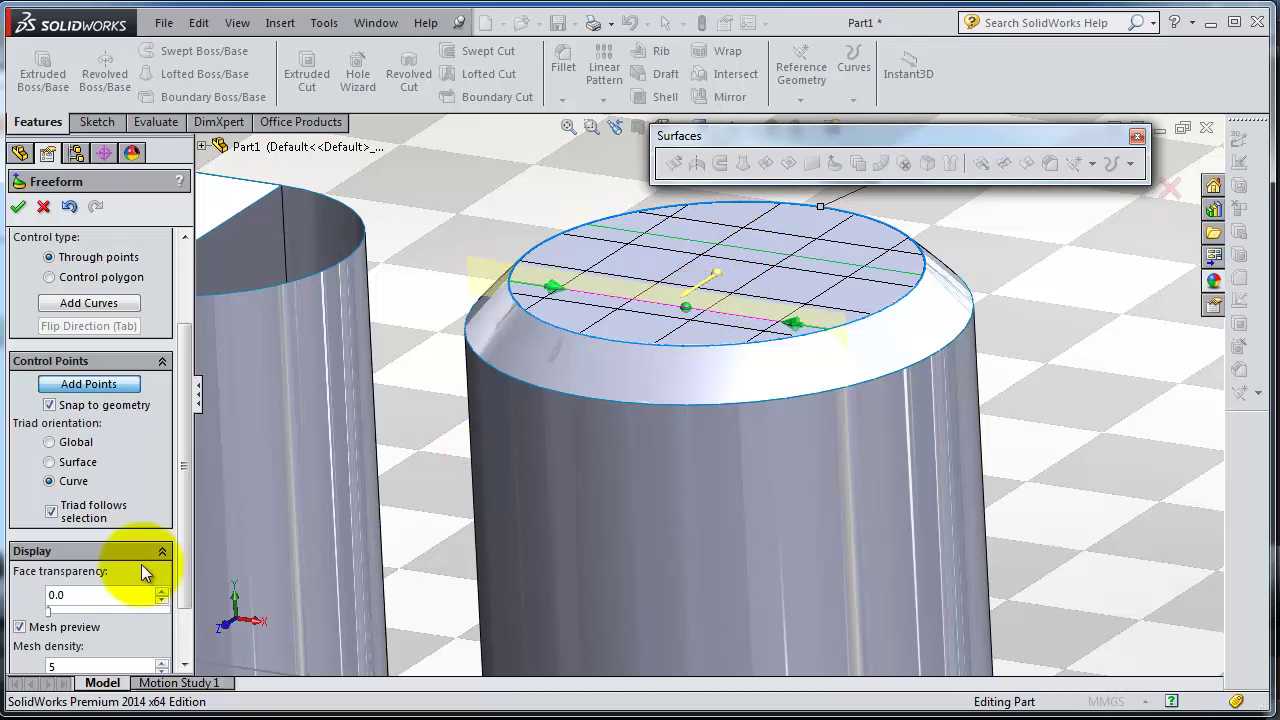
click(74, 388)
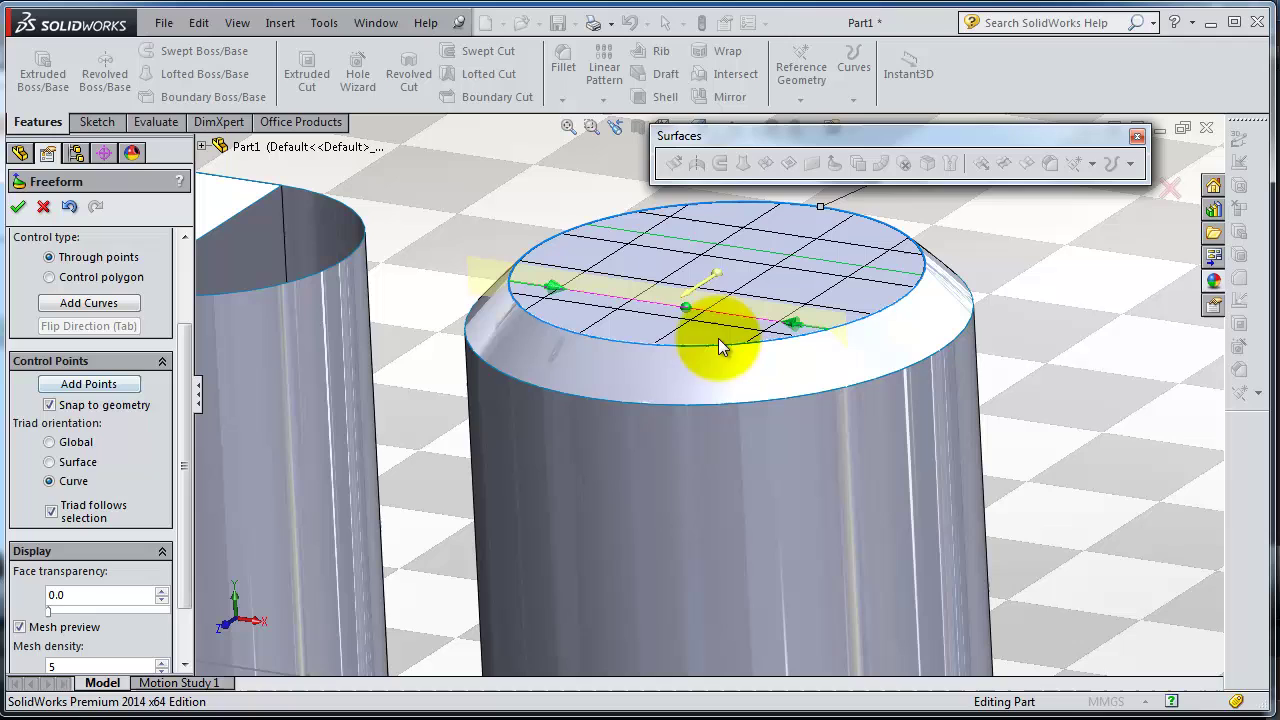
click(688, 307)
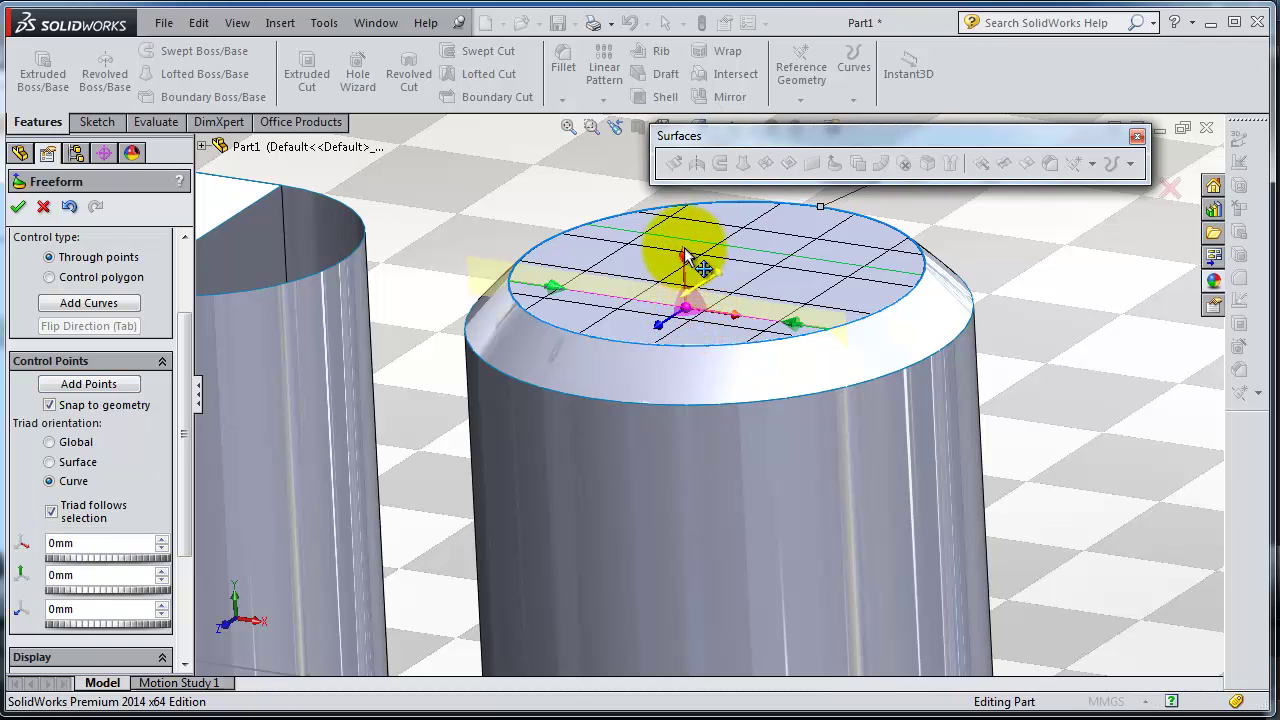
mouse_move(685, 255)
mouse_down()
mouse_move(675, 214)
mouse_move(692, 272)
mouse_up()
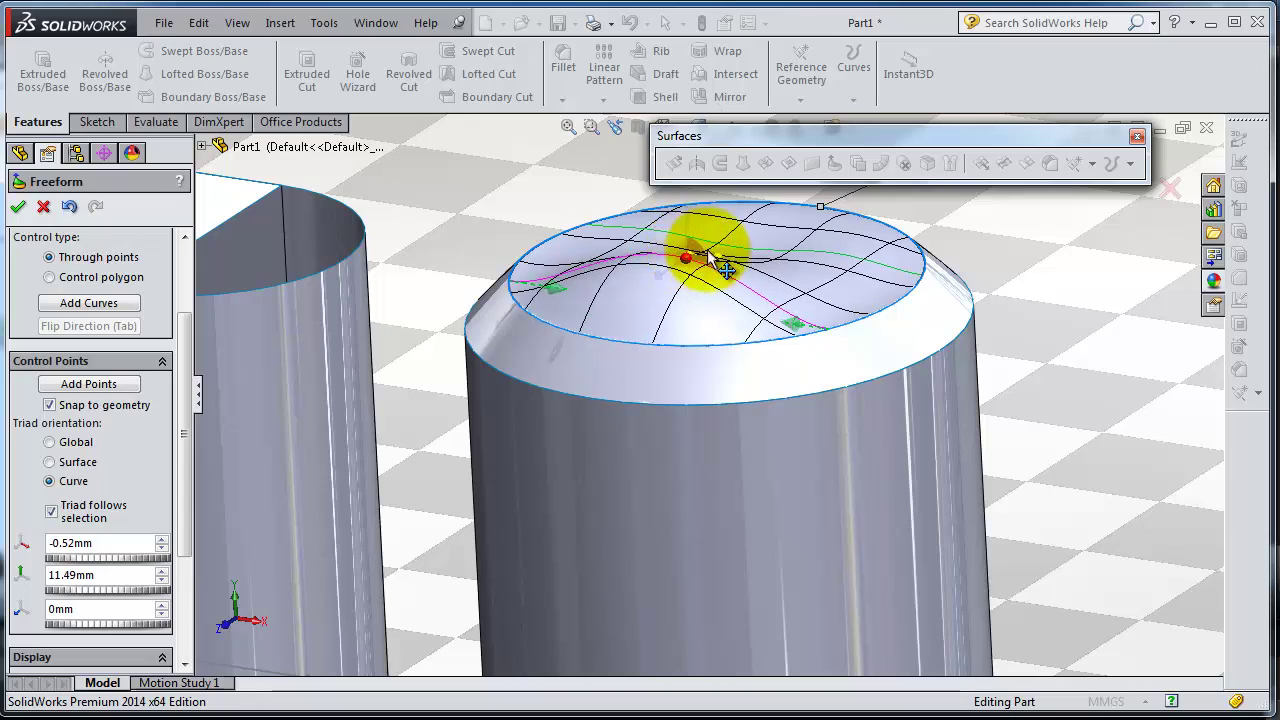
- Rotate the mesh direction of the circular face with its direction handle so the control curves run at a different angle
middle_drag(707, 252, 685, 297)
scroll(689, 285, down, 5)
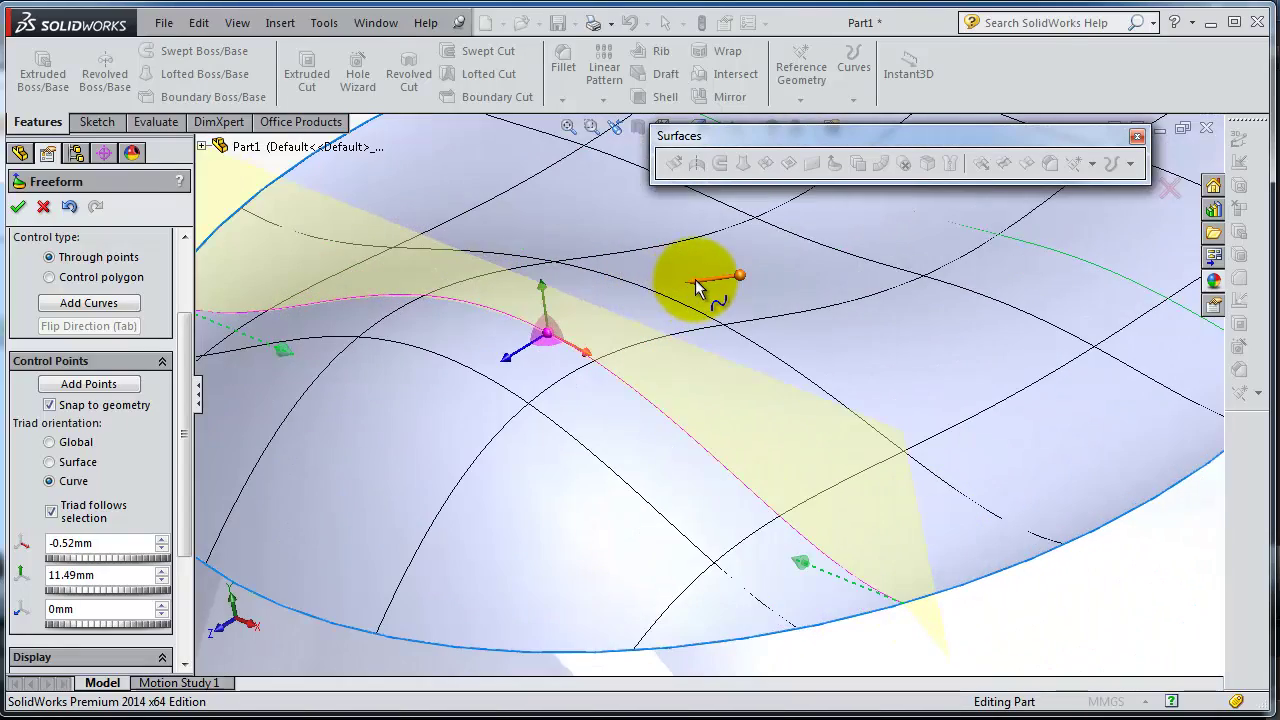
drag(695, 279, 712, 266)
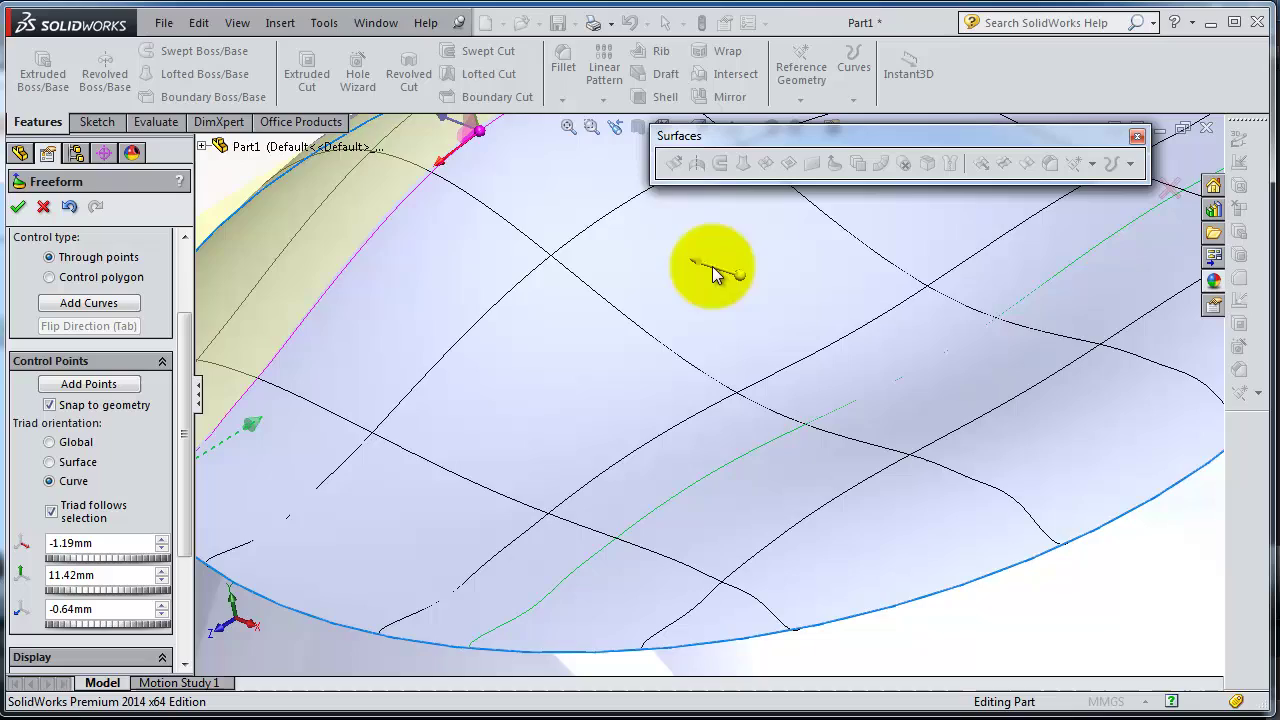
scroll(755, 280, up, 3)
middle_drag(763, 306, 794, 350)
scroll(794, 350, up, 2)
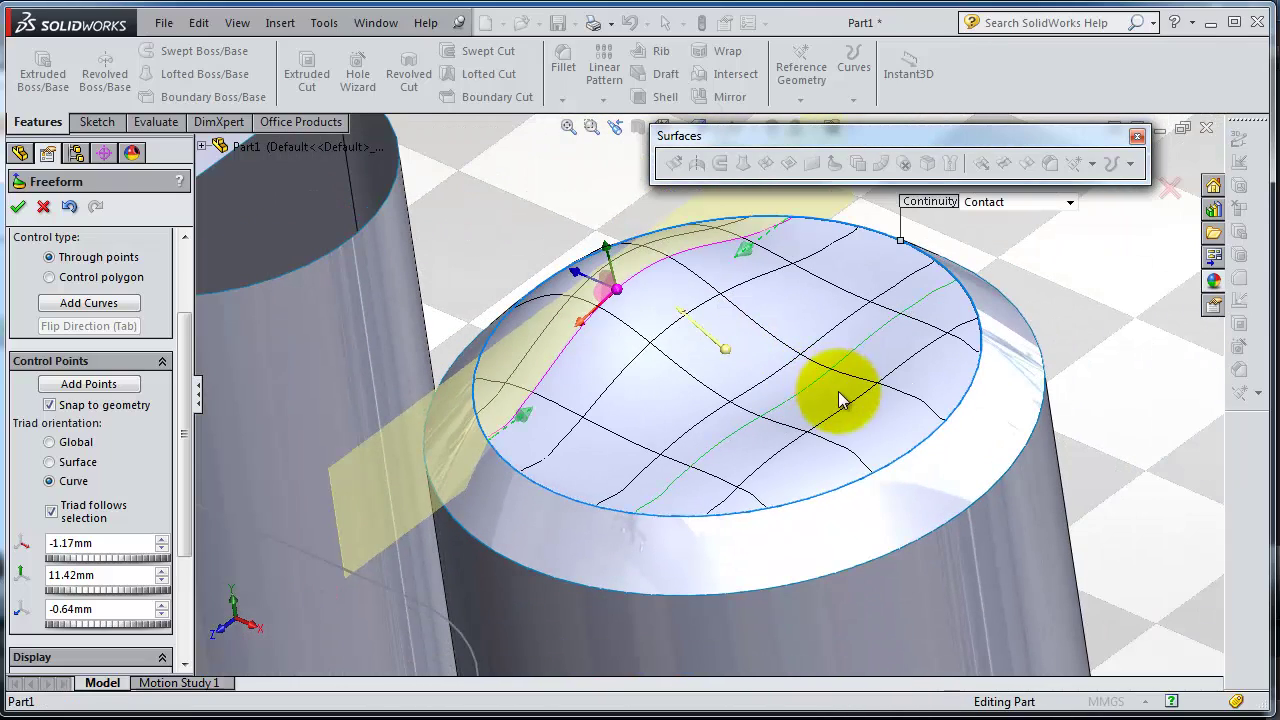
- Select the other control curve on the circular face and raise its middle control point to about 20.5 mm
click(831, 387)
drag(806, 389, 789, 335)
middle_drag(808, 355, 711, 297)
scroll(711, 297, down, 2)
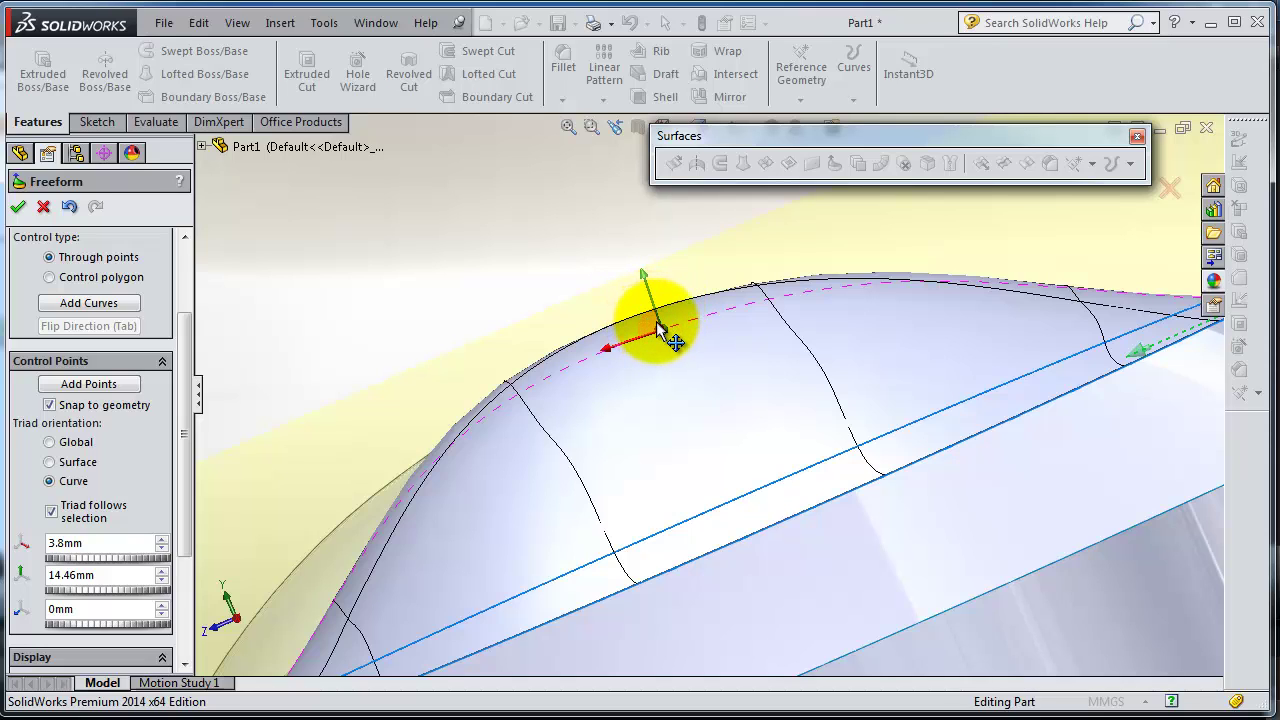
scroll(665, 338, down, 2)
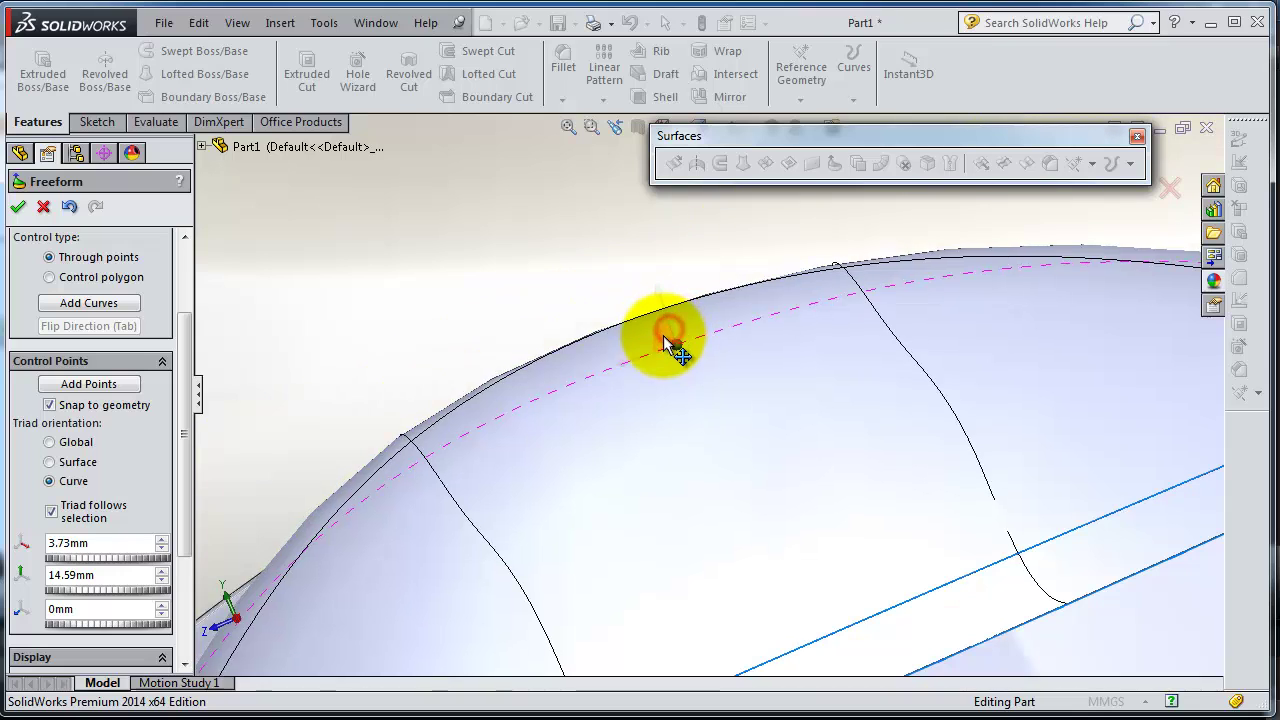
drag(665, 338, 656, 249)
click(725, 258)
middle_drag(714, 279, 1090, 414)
scroll(1048, 378, down, 4)
scroll(851, 274, down, 2)
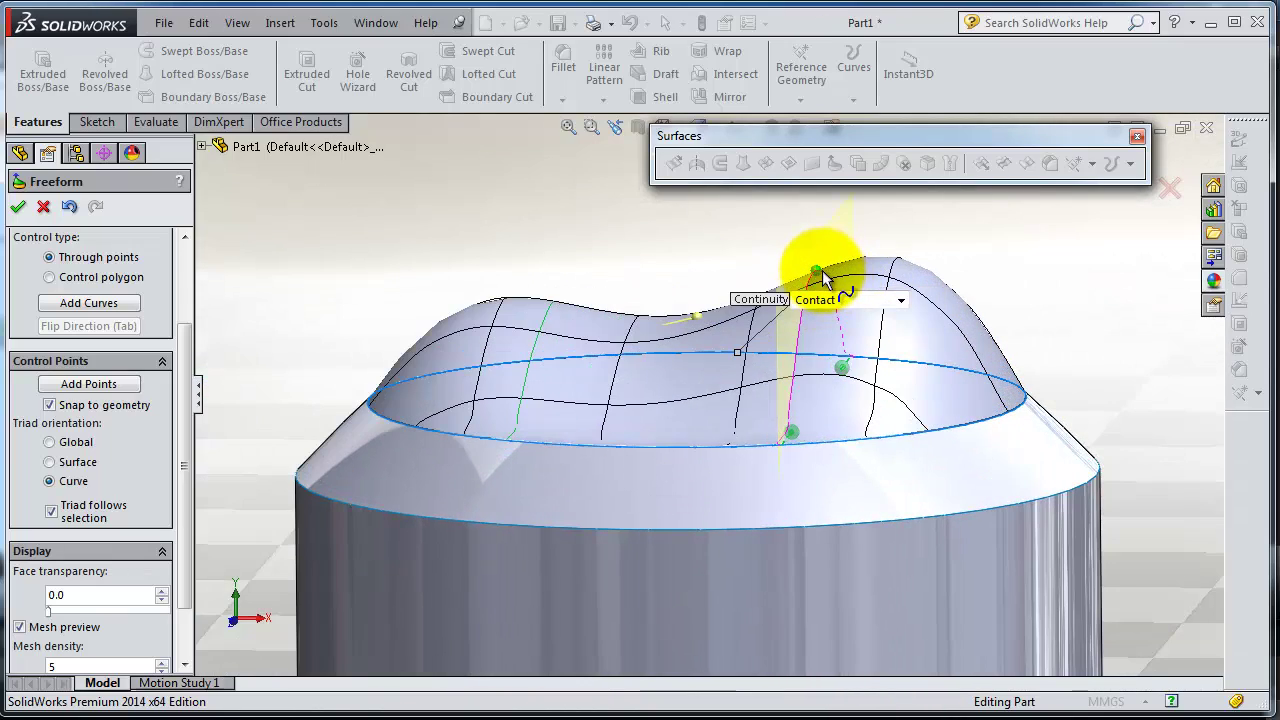
click(818, 272)
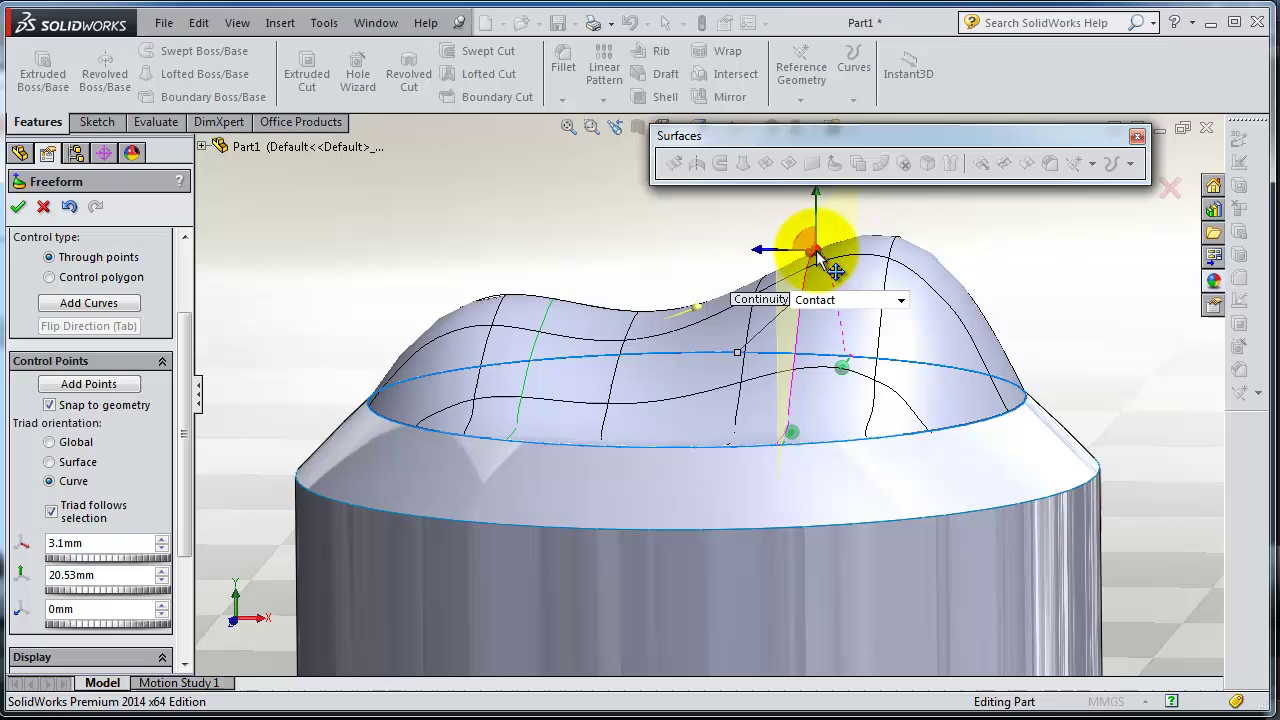
- Turn the circular face's mesh direction once more with its direction handle and accept the Freeform feature
drag(700, 314, 808, 305)
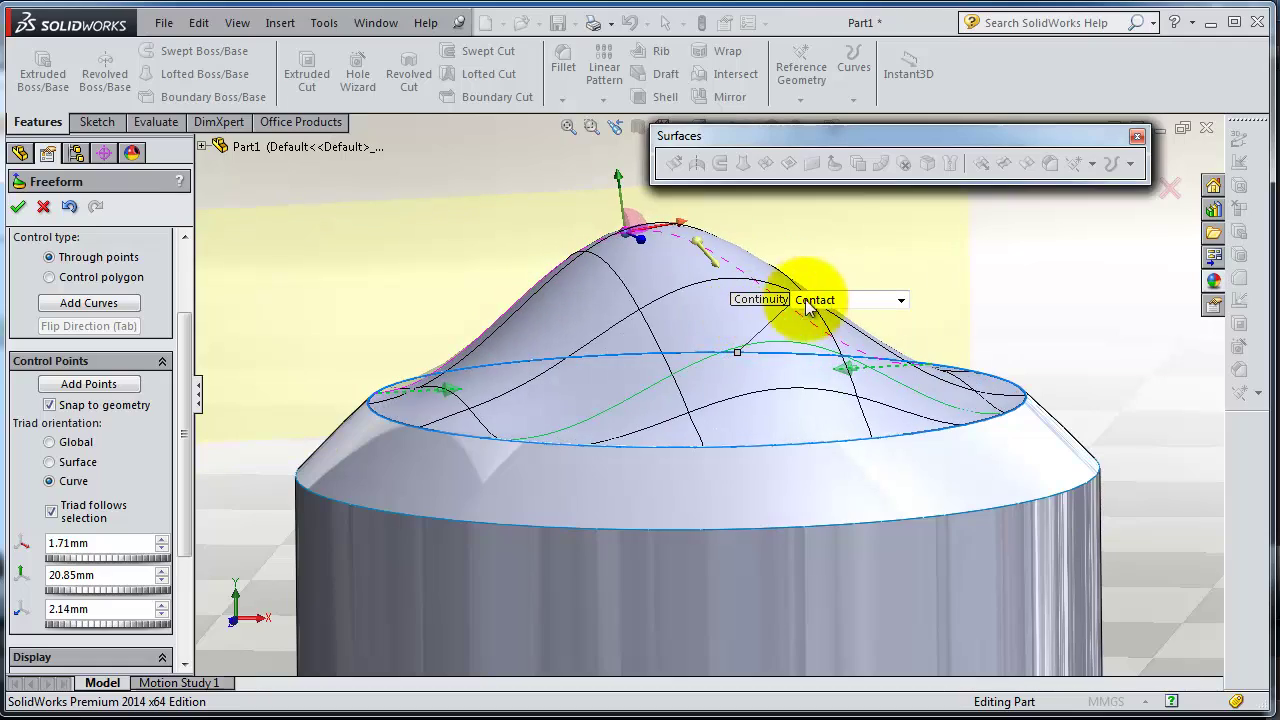
middle_drag(737, 335, 760, 400)
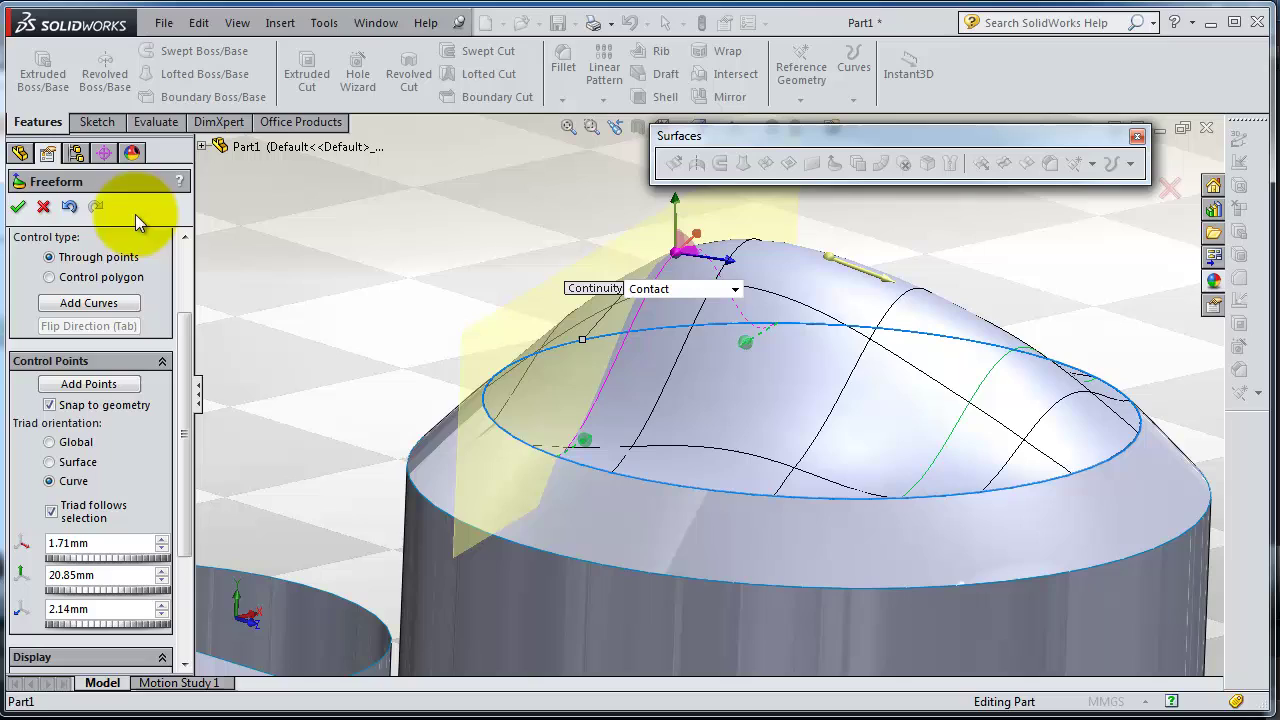
click(20, 210)
middle_drag(972, 424, 977, 483)
scroll(944, 468, up, 2)
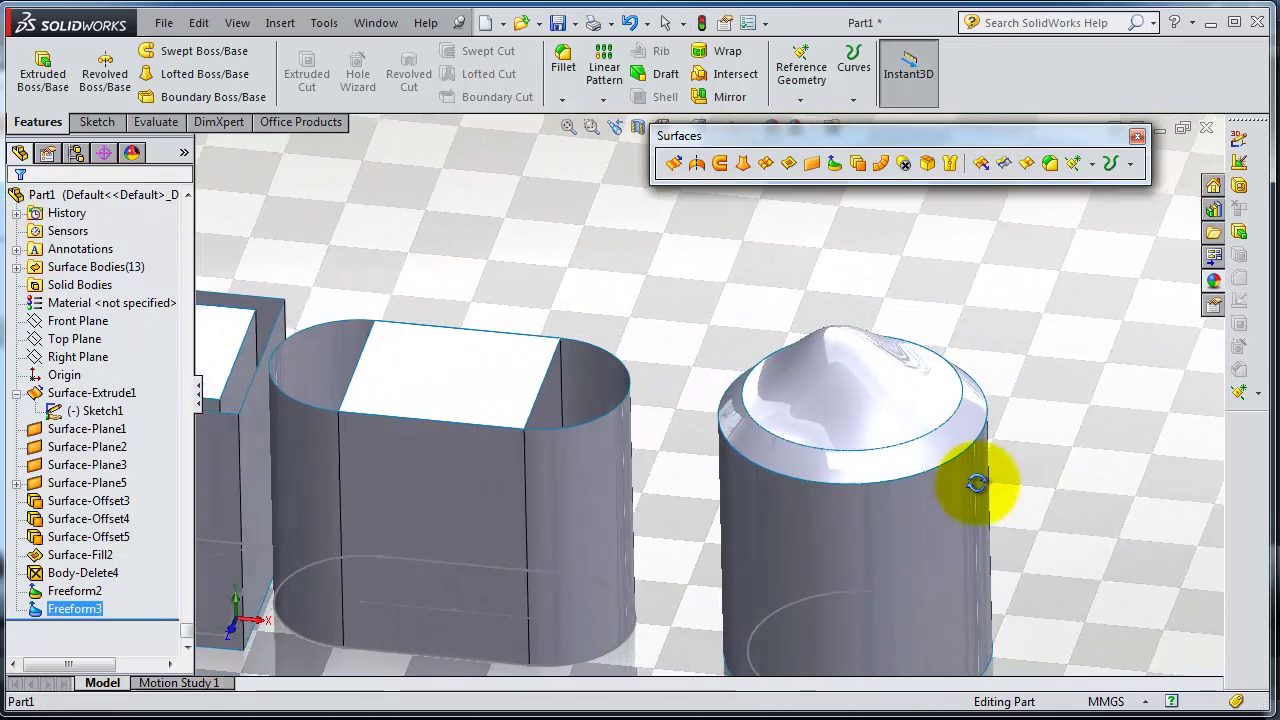
scroll(700, 510, up, 3)
scroll(559, 464, down, 2)
scroll(559, 465, down, 2)
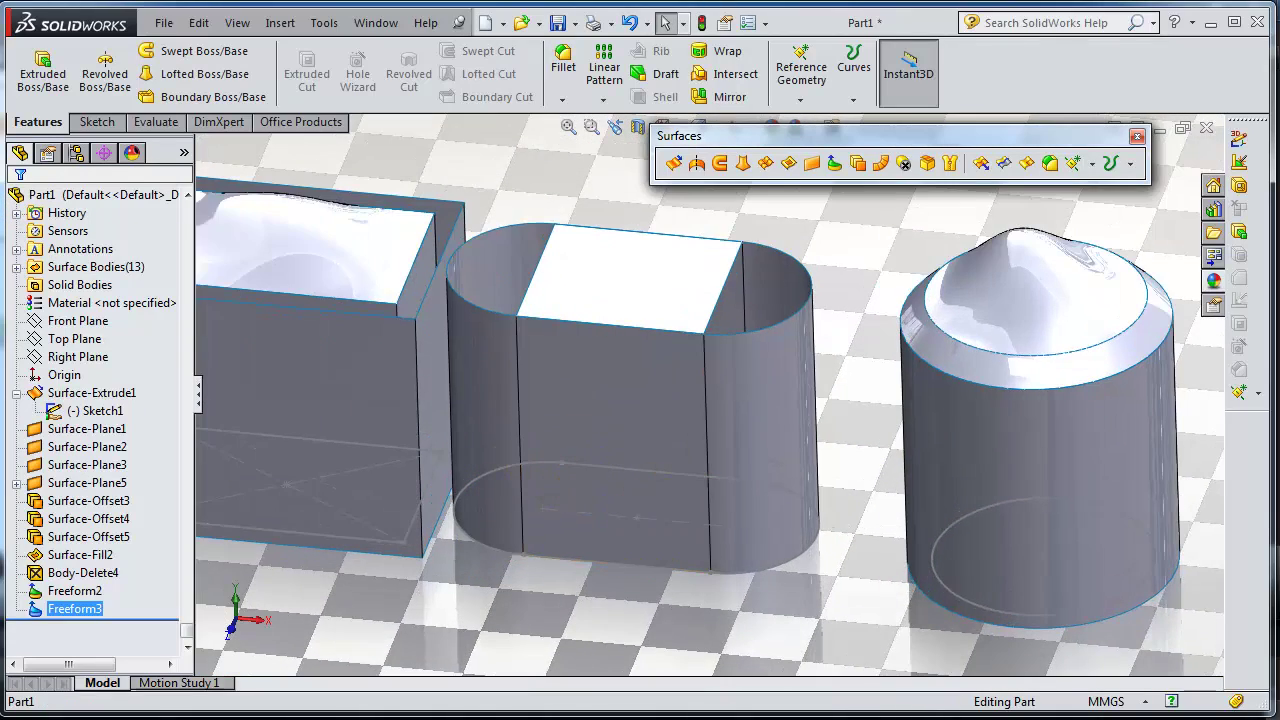